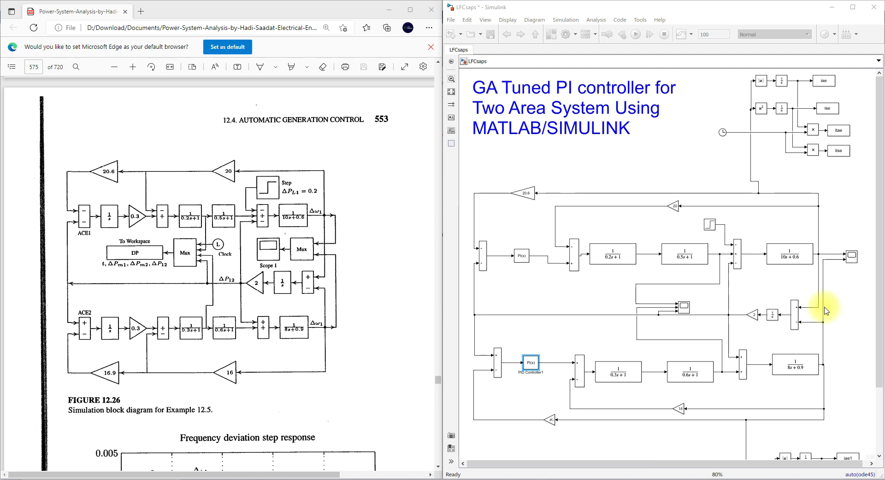
Scroll the textbook PDF to Figure 12.21 on page 547 and deselect everything in the model.
{"action": "scroll", "coordinate": [292, 196], "scroll_direction": "up", "scroll_amount": 12}
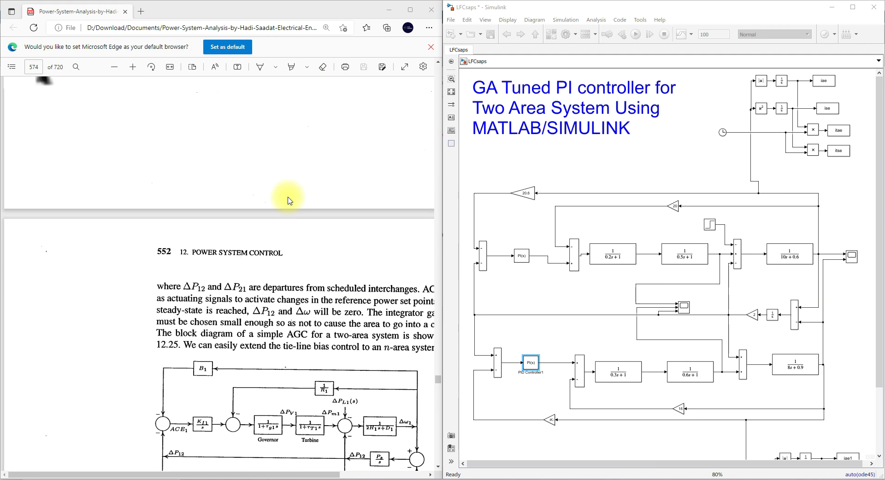
{"action": "scroll", "coordinate": [289, 200], "scroll_direction": "up", "scroll_amount": 10}
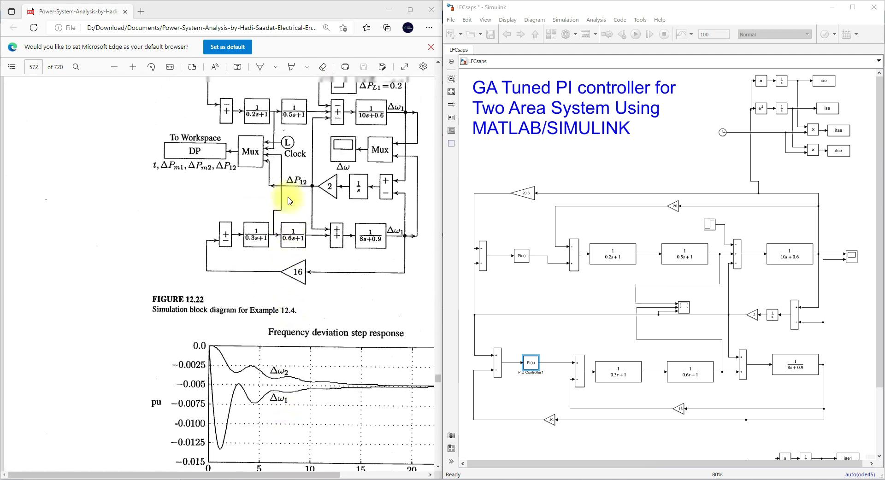
{"action": "scroll", "coordinate": [288, 201], "scroll_direction": "up", "scroll_amount": 10}
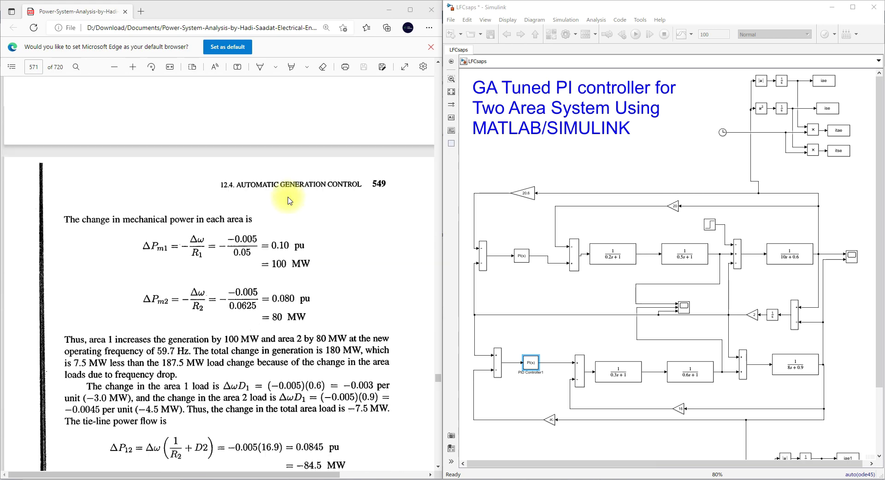
{"action": "scroll", "coordinate": [289, 200], "scroll_direction": "up", "scroll_amount": 10}
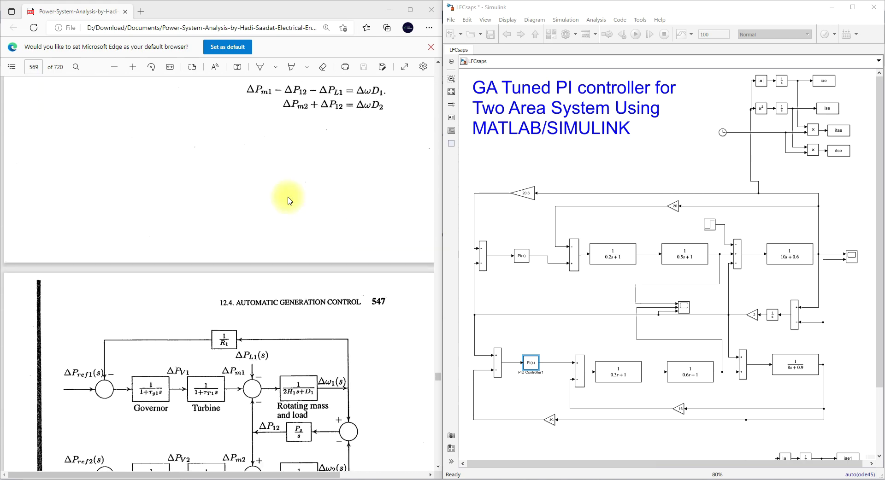
{"action": "scroll", "coordinate": [289, 200], "scroll_direction": "down", "scroll_amount": 4}
{"action": "left_click_drag", "start_coordinate": [283, 475], "coordinate": [291, 475]}
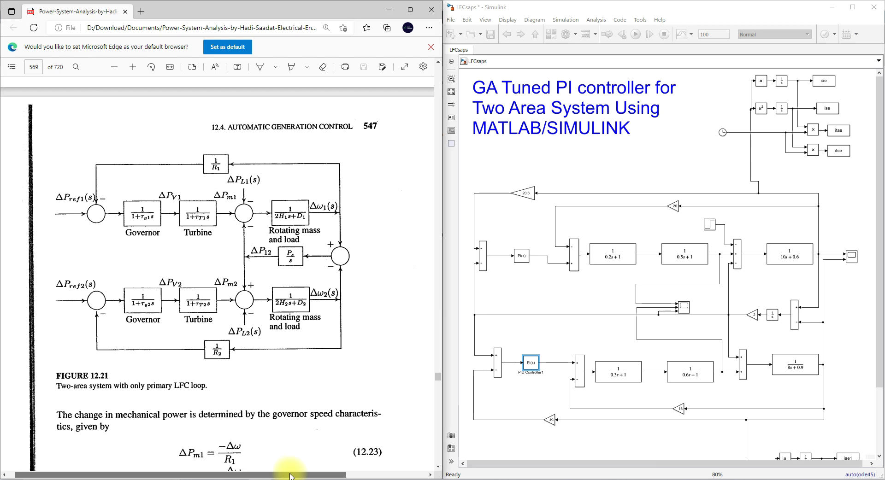
{"action": "left_click", "coordinate": [619, 199]}
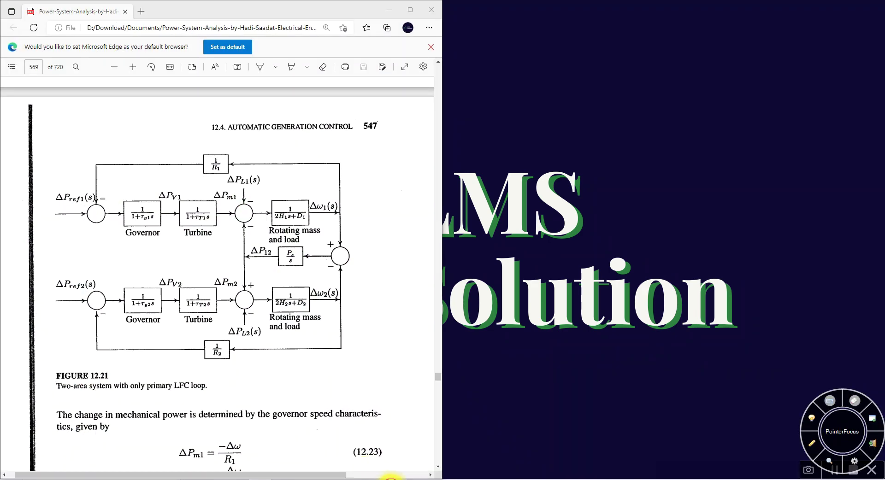
Bring the LFCsaps model beside the book, then circle and erase the area-1 and area-2 loops in red.
{"action": "mouse_move", "coordinate": [373, 477]}
{"action": "left_click", "coordinate": [353, 450]}
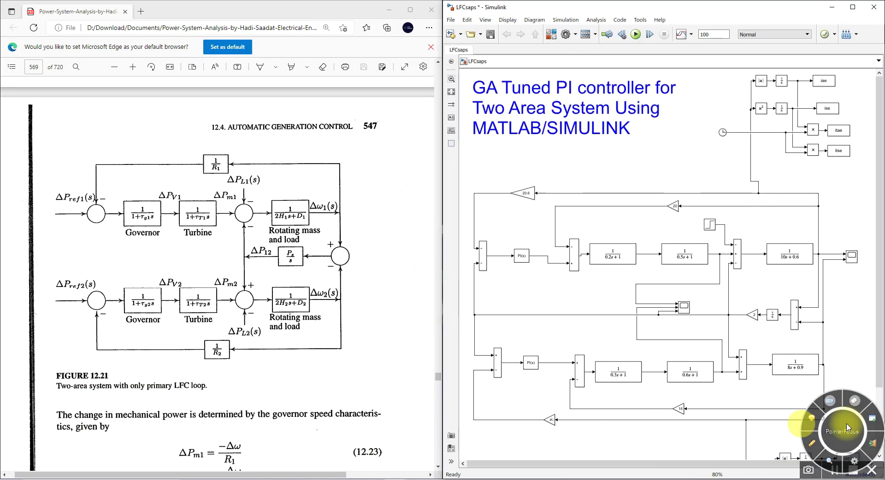
{"action": "left_click", "coordinate": [875, 422]}
{"action": "key", "text": "F9"}
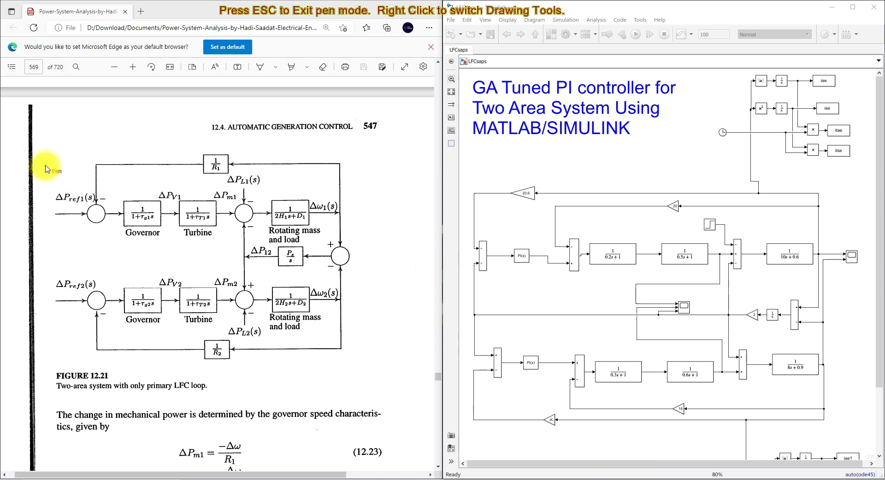
{"action": "mouse_move", "coordinate": [46, 165]}
{"action": "left_mouse_down"}
{"action": "mouse_move", "coordinate": [40, 227]}
{"action": "mouse_move", "coordinate": [138, 249]}
{"action": "mouse_move", "coordinate": [332, 249]}
{"action": "mouse_move", "coordinate": [354, 194]}
{"action": "mouse_move", "coordinate": [337, 147]}
{"action": "mouse_move", "coordinate": [95, 147]}
{"action": "mouse_move", "coordinate": [43, 161]}
{"action": "mouse_move", "coordinate": [44, 171]}
{"action": "left_mouse_up"}
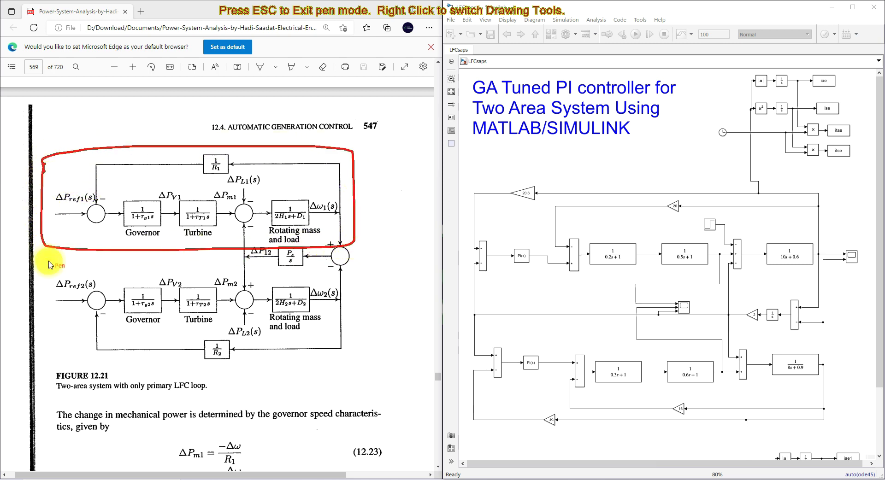
{"action": "mouse_move", "coordinate": [45, 275]}
{"action": "left_mouse_down"}
{"action": "mouse_move", "coordinate": [64, 372]}
{"action": "mouse_move", "coordinate": [297, 383]}
{"action": "mouse_move", "coordinate": [349, 366]}
{"action": "mouse_move", "coordinate": [333, 279]}
{"action": "mouse_move", "coordinate": [47, 275]}
{"action": "left_mouse_up"}
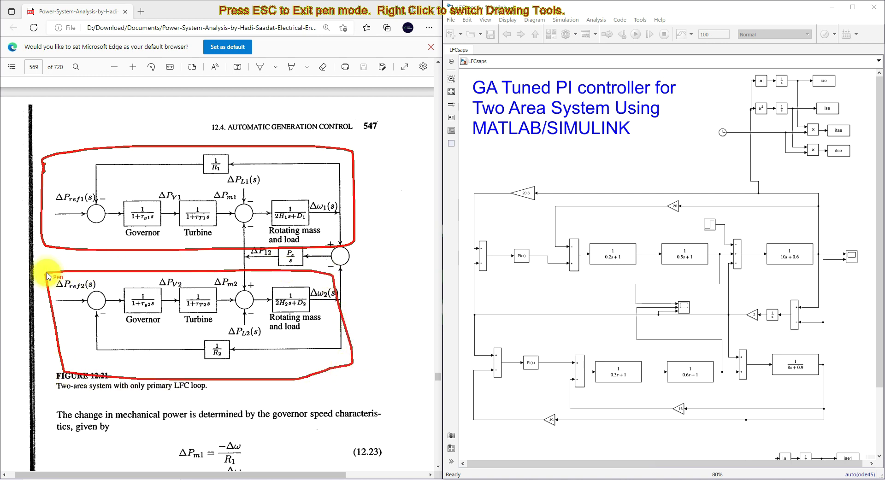
{"action": "key", "text": "Delete"}
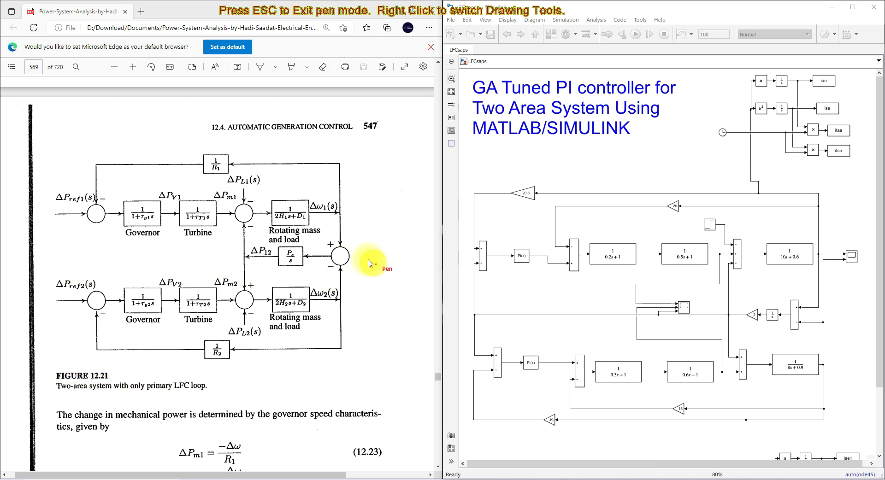
Circle the tie-line ΔP12 junction, then underline Governor and Turbine in red.
{"action": "mouse_move", "coordinate": [238, 235]}
{"action": "left_mouse_down"}
{"action": "mouse_move", "coordinate": [242, 268]}
{"action": "mouse_move", "coordinate": [306, 281]}
{"action": "mouse_move", "coordinate": [355, 270]}
{"action": "mouse_move", "coordinate": [347, 233]}
{"action": "mouse_move", "coordinate": [282, 227]}
{"action": "mouse_move", "coordinate": [239, 238]}
{"action": "left_mouse_up"}
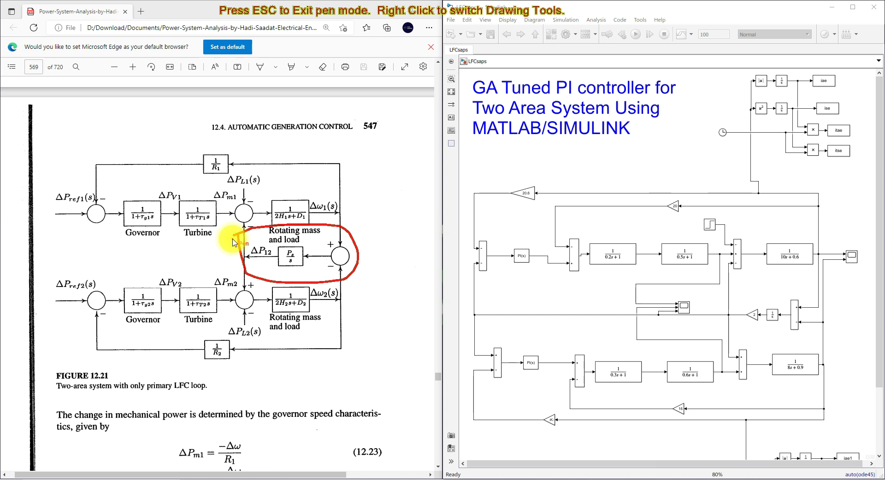
{"action": "key", "text": "Escape"}
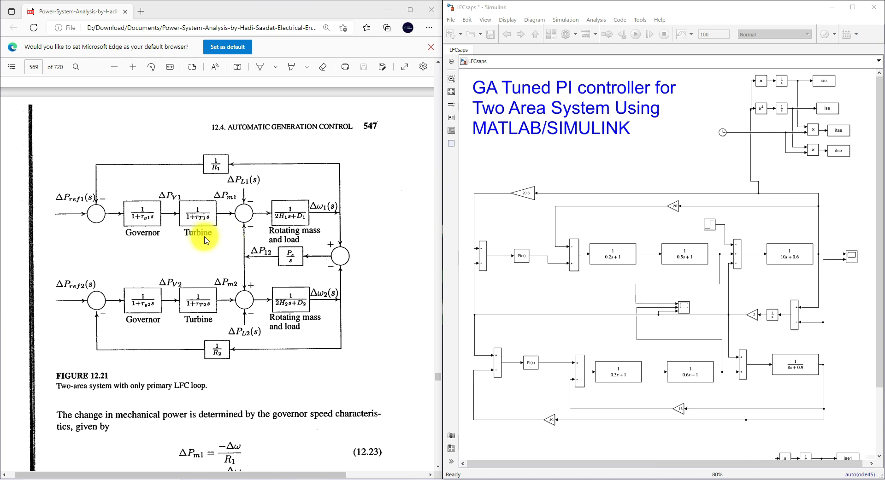
{"action": "key", "text": "F9"}
{"action": "left_click_drag", "start_coordinate": [148, 241], "coordinate": [135, 241]}
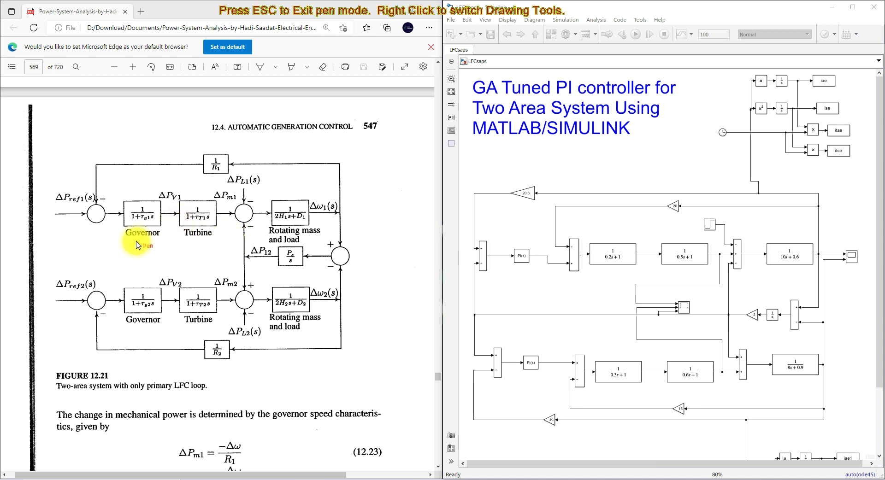
{"action": "left_click_drag", "start_coordinate": [203, 238], "coordinate": [196, 237]}
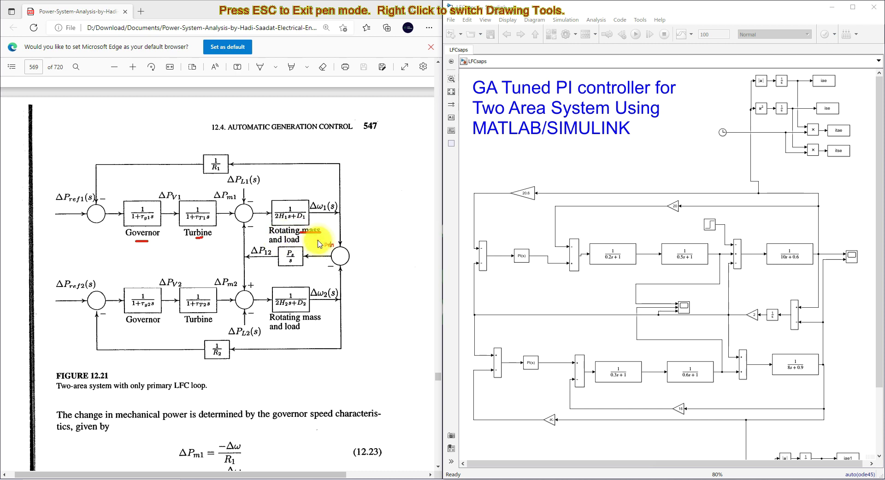
{"action": "key", "text": "Escape"}
Scroll the PDF through Example 12.4 and Figure 12.22.
{"action": "scroll", "coordinate": [320, 244], "scroll_direction": "down", "scroll_amount": 15}
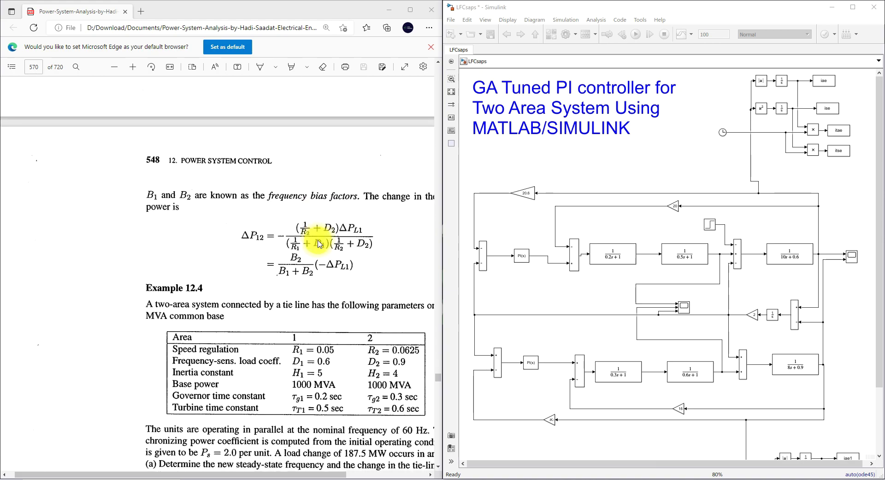
{"action": "scroll", "coordinate": [319, 244], "scroll_direction": "down", "scroll_amount": 15}
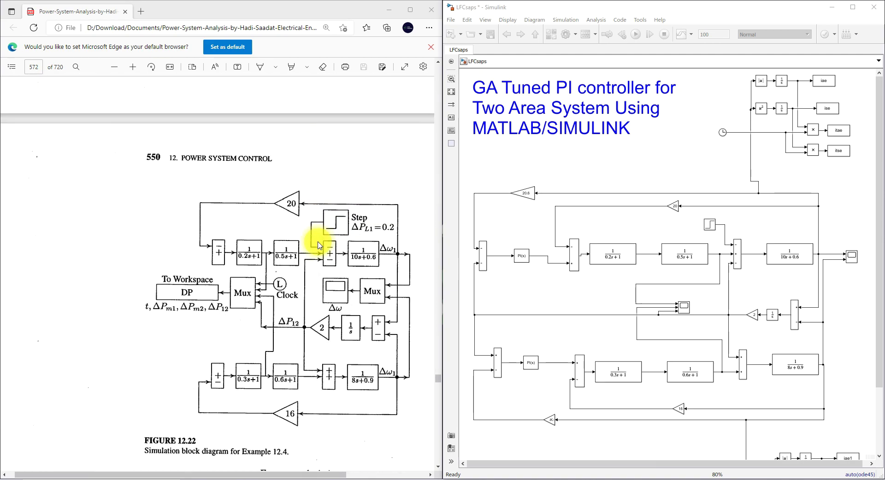
{"action": "scroll", "coordinate": [317, 247], "scroll_direction": "down", "scroll_amount": 4}
{"action": "scroll", "coordinate": [297, 233], "scroll_direction": "up", "scroll_amount": 4}
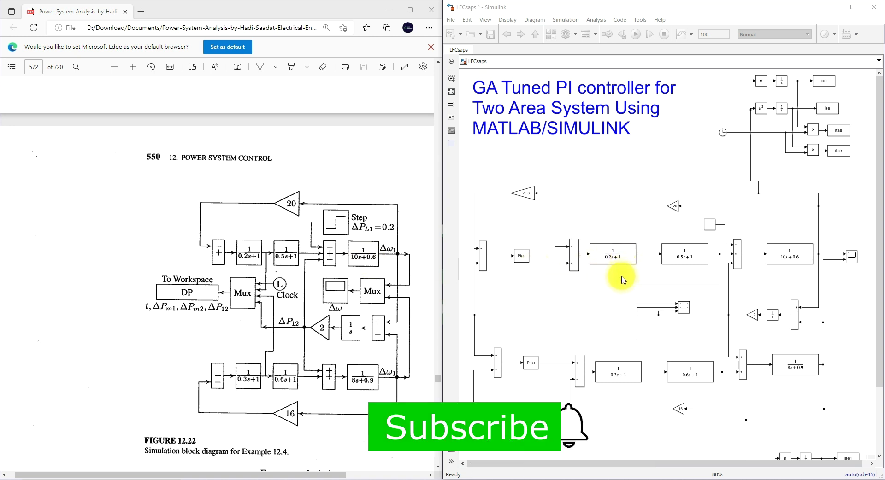
Circle the upper-area and area-2 transfer-function blocks in the model in red, then clear them.
{"action": "key", "text": "F9"}
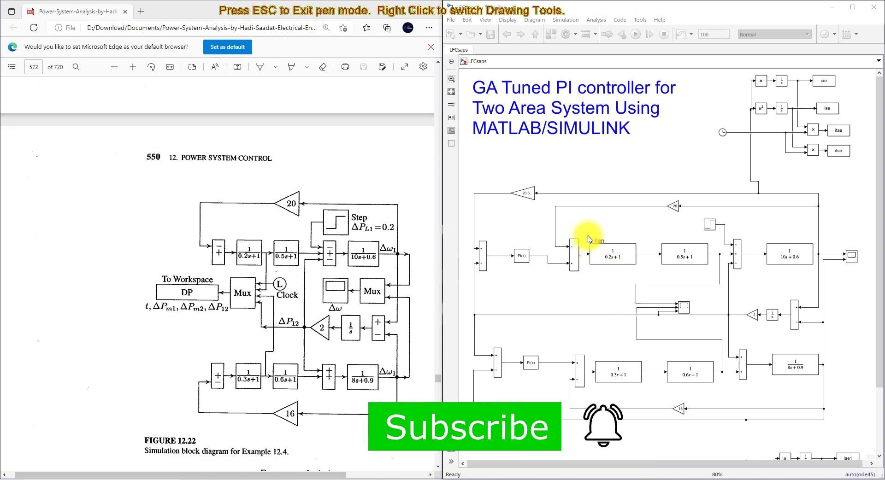
{"action": "mouse_move", "coordinate": [587, 237]}
{"action": "left_mouse_down"}
{"action": "mouse_move", "coordinate": [592, 267]}
{"action": "mouse_move", "coordinate": [770, 278]}
{"action": "mouse_move", "coordinate": [781, 228]}
{"action": "mouse_move", "coordinate": [584, 238]}
{"action": "left_mouse_up"}
{"action": "key", "text": "Escape"}
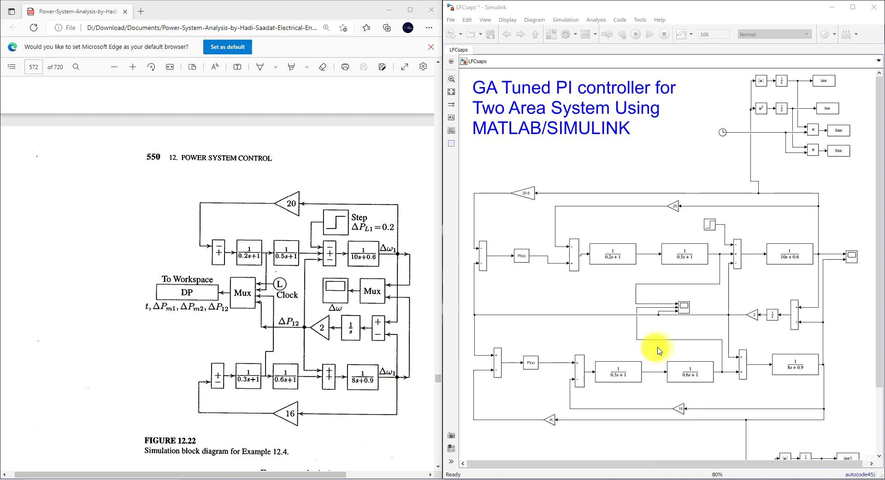
{"action": "key", "text": "F12"}
{"action": "mouse_move", "coordinate": [701, 348]}
{"action": "left_mouse_down"}
{"action": "mouse_move", "coordinate": [636, 348]}
{"action": "mouse_move", "coordinate": [579, 369]}
{"action": "mouse_move", "coordinate": [652, 405]}
{"action": "mouse_move", "coordinate": [797, 389]}
{"action": "mouse_move", "coordinate": [804, 328]}
{"action": "mouse_move", "coordinate": [671, 355]}
{"action": "left_mouse_up"}
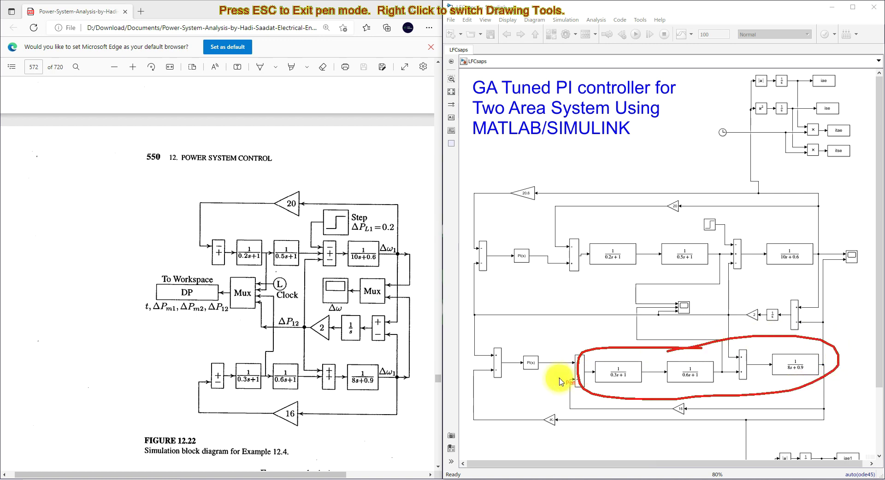
{"action": "key", "text": "Escape"}
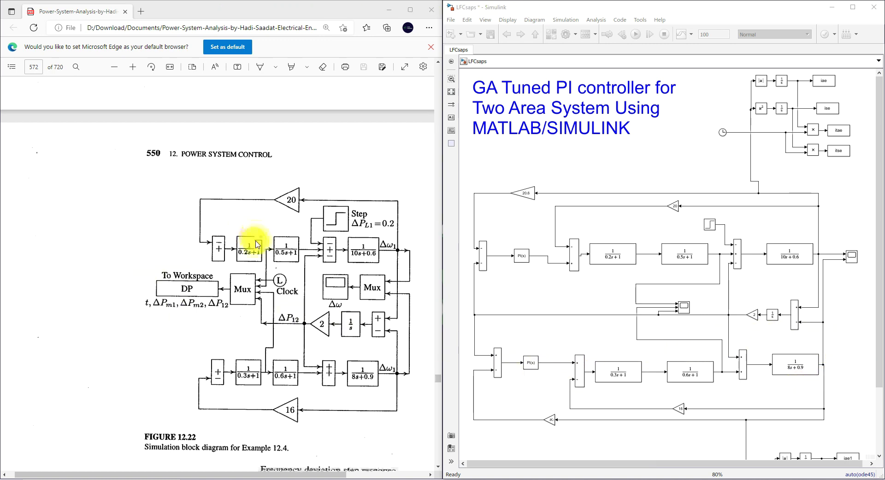
Scroll the PDF to the Figure 12.24 power deviation step response on page 551.
{"action": "scroll", "coordinate": [253, 241], "scroll_direction": "down", "scroll_amount": 12}
{"action": "scroll", "coordinate": [257, 244], "scroll_direction": "down", "scroll_amount": 15}
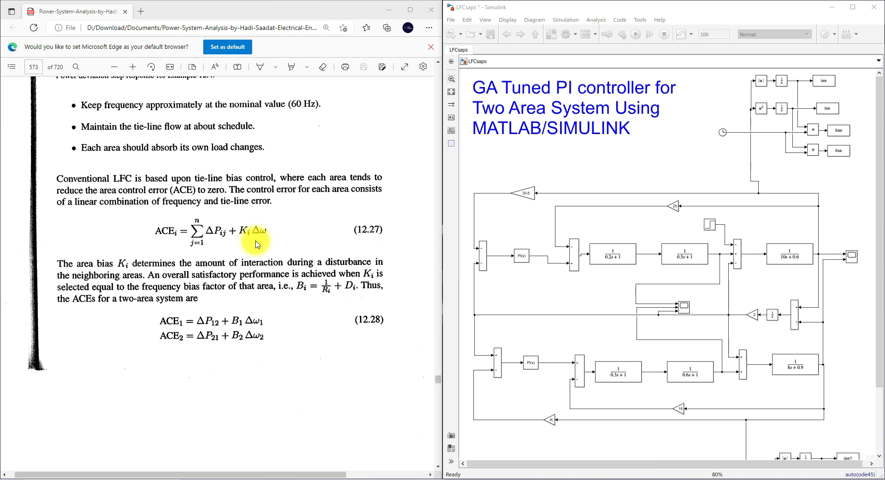
{"action": "scroll", "coordinate": [256, 244], "scroll_direction": "down", "scroll_amount": 5}
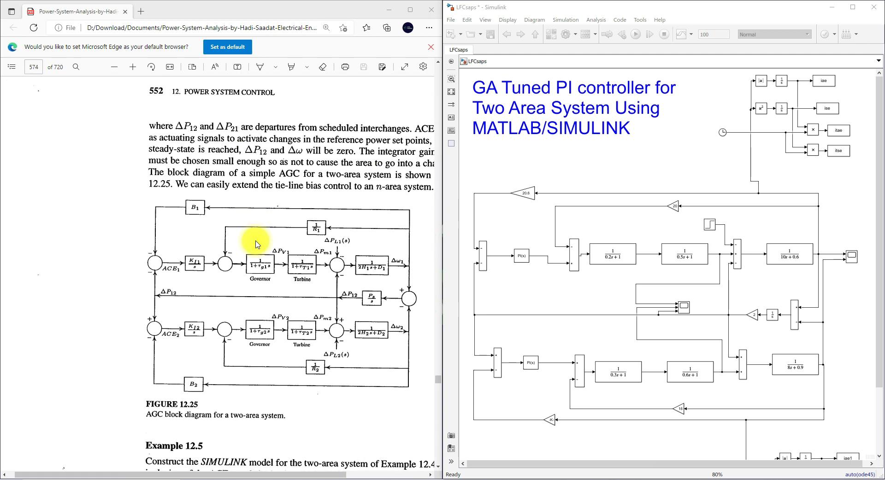
{"action": "scroll", "coordinate": [257, 244], "scroll_direction": "up", "scroll_amount": 14}
{"action": "scroll", "coordinate": [258, 244], "scroll_direction": "up", "scroll_amount": 5}
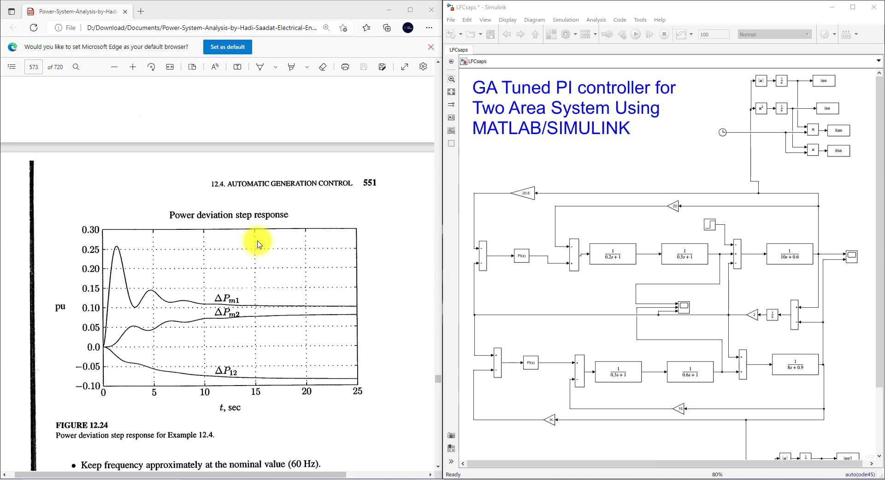
{"action": "scroll", "coordinate": [257, 244], "scroll_direction": "up", "scroll_amount": 3}
Delete the output lines of both PI(s) controllers.
{"action": "left_click", "coordinate": [544, 261]}
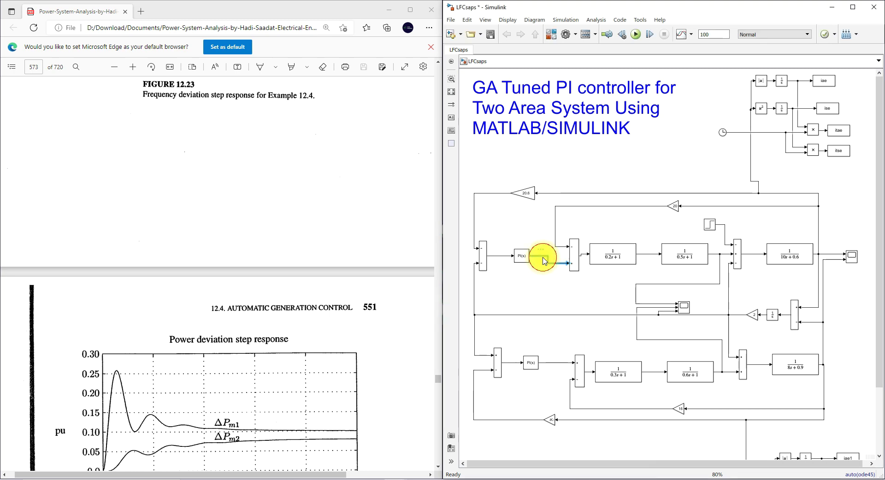
{"action": "key", "text": "Delete"}
{"action": "left_click", "coordinate": [537, 366]}
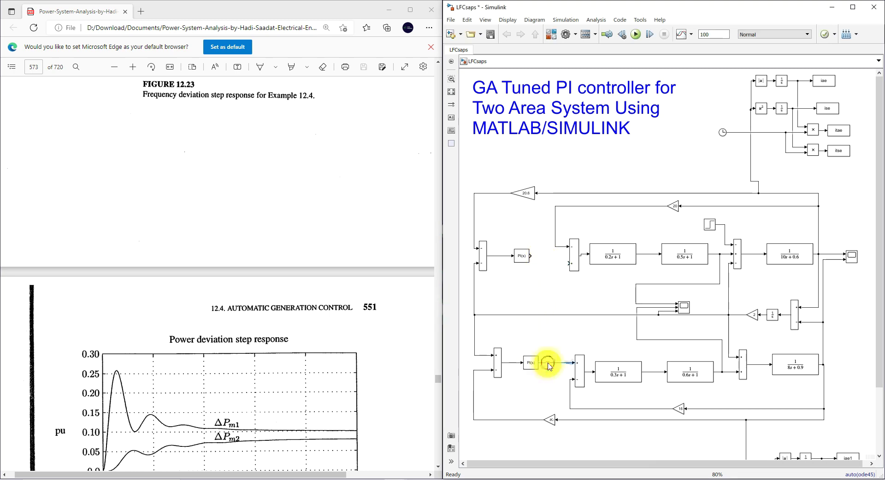
{"action": "key", "text": "Delete"}
Bring up the Scope and Scope1 windows and run the simulation.
{"action": "scroll", "coordinate": [326, 296], "scroll_direction": "up", "scroll_amount": 7}
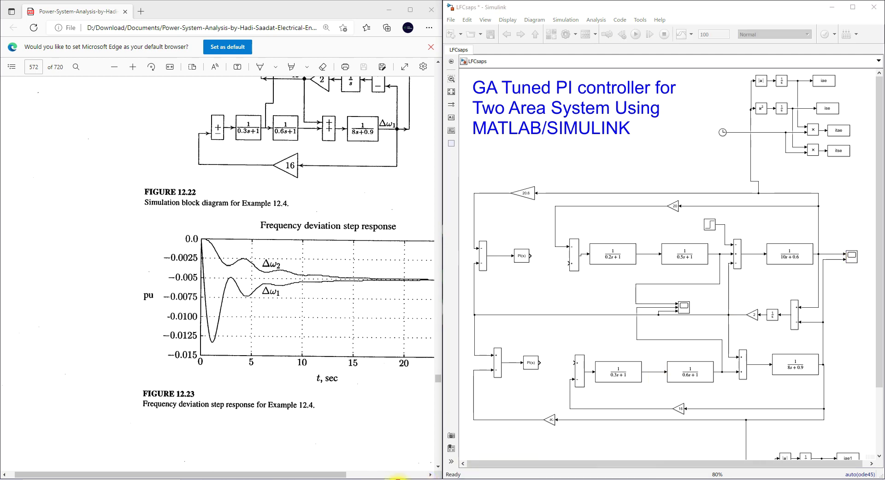
{"action": "left_click", "coordinate": [409, 463]}
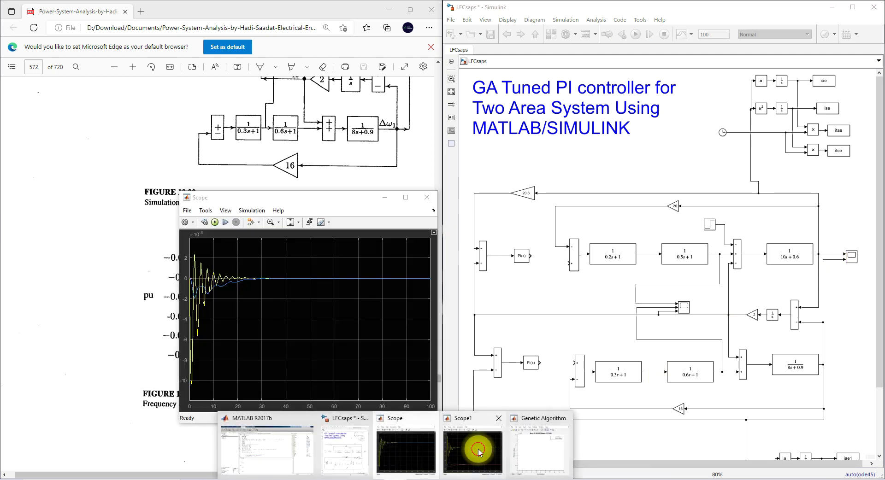
{"action": "left_click", "coordinate": [488, 449]}
{"action": "left_click", "coordinate": [215, 223]}
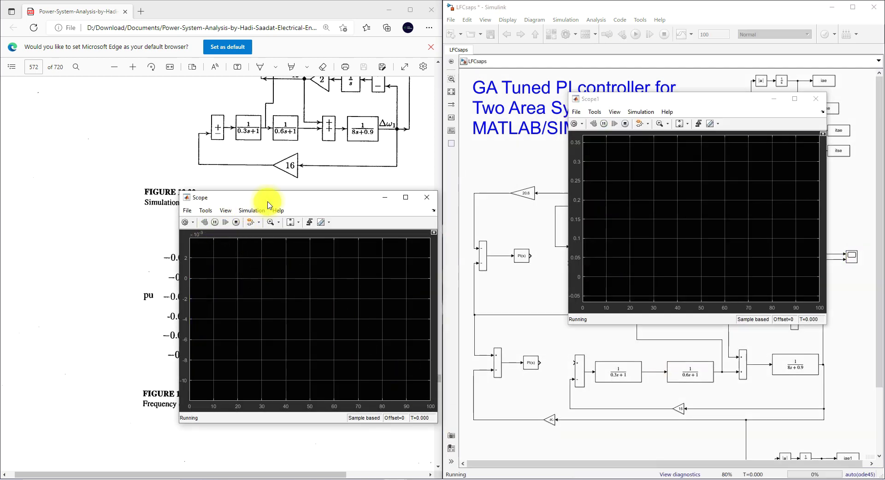
Move Scope1 right and Scope up beside the textbook's Figure 12.23.
{"action": "left_click_drag", "start_coordinate": [278, 202], "coordinate": [407, 86]}
{"action": "left_click_drag", "start_coordinate": [594, 99], "coordinate": [646, 92]}
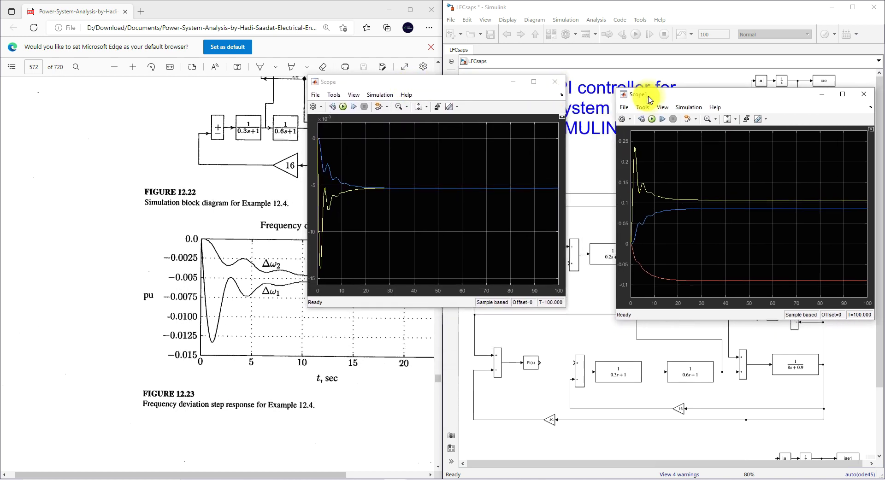
{"action": "left_click_drag", "start_coordinate": [457, 87], "coordinate": [502, 65]}
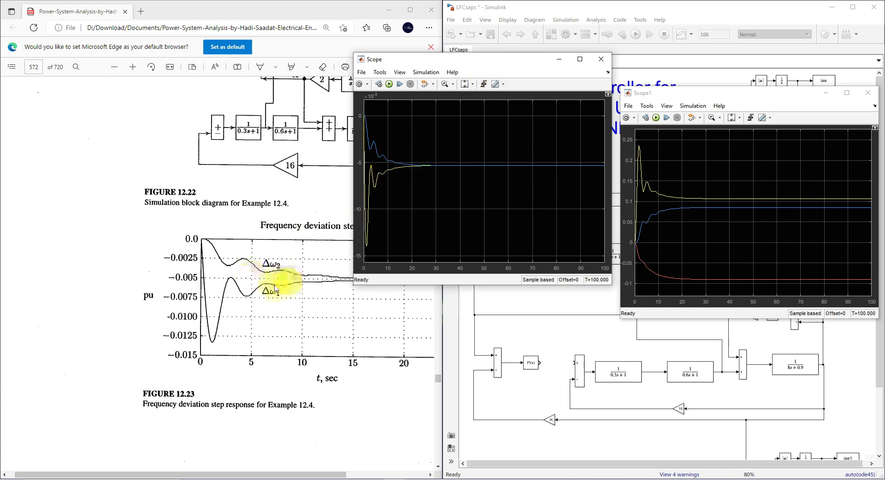
{"action": "left_click_drag", "start_coordinate": [406, 59], "coordinate": [413, 26]}
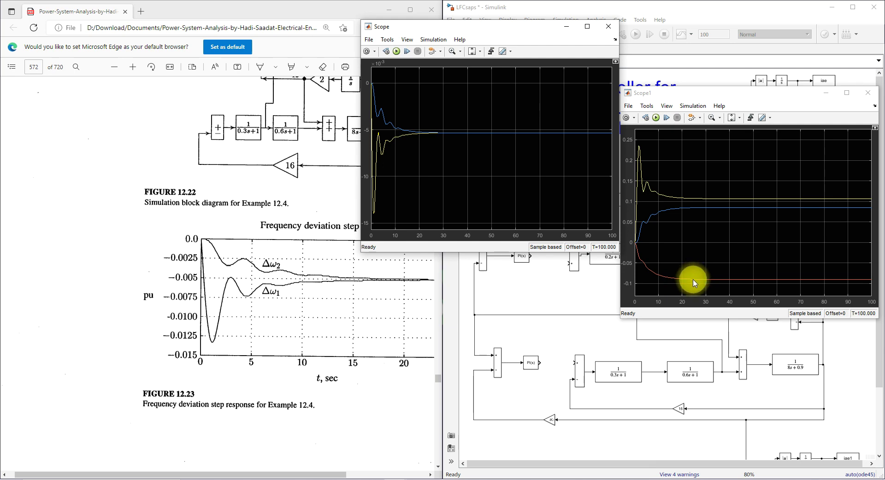
Mark the simulated settling level and the matching textbook curve in red, then clear the marks.
{"action": "scroll", "coordinate": [257, 334], "scroll_direction": "down", "scroll_amount": 10}
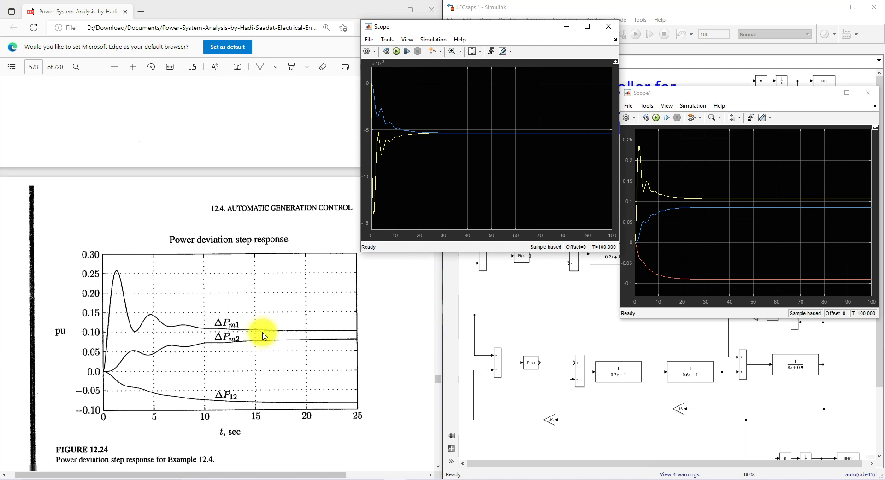
{"action": "scroll", "coordinate": [257, 328], "scroll_direction": "up", "scroll_amount": 3}
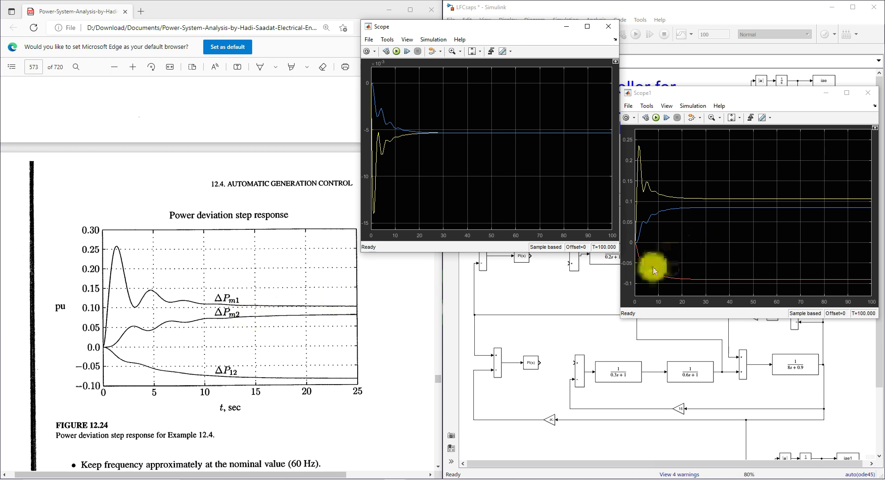
{"action": "key", "text": "F9"}
{"action": "left_click_drag", "start_coordinate": [681, 248], "coordinate": [715, 231]}
{"action": "left_click_drag", "start_coordinate": [247, 299], "coordinate": [276, 290]}
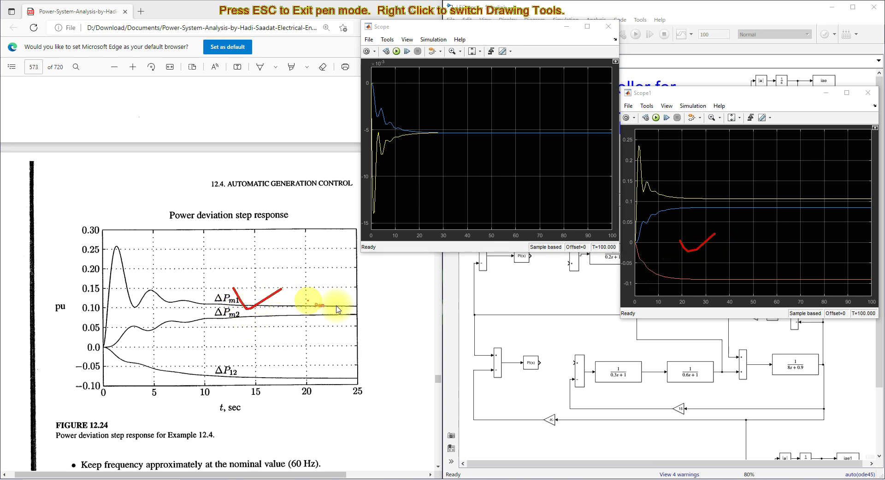
{"action": "key", "text": "Escape"}
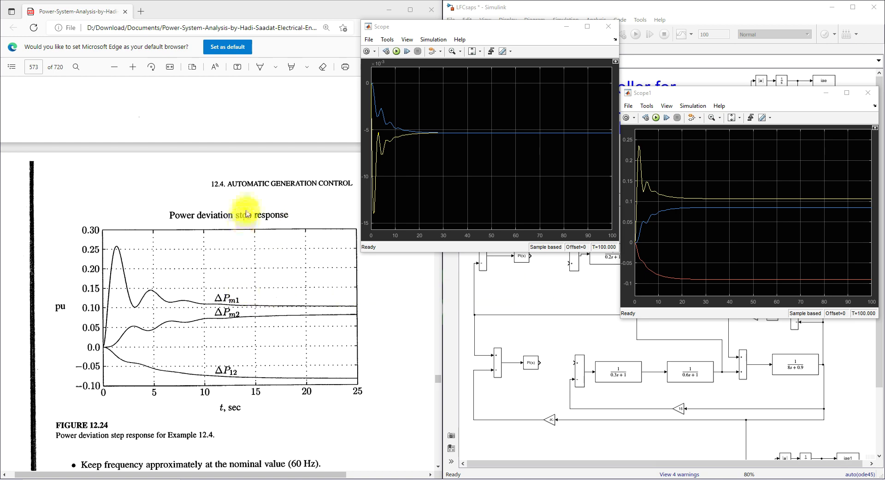
Scroll the textbook to Figure 12.26, Example 12.5's simulation block diagram.
{"action": "scroll", "coordinate": [247, 213], "scroll_direction": "down", "scroll_amount": 5}
{"action": "scroll", "coordinate": [246, 213], "scroll_direction": "down", "scroll_amount": 10}
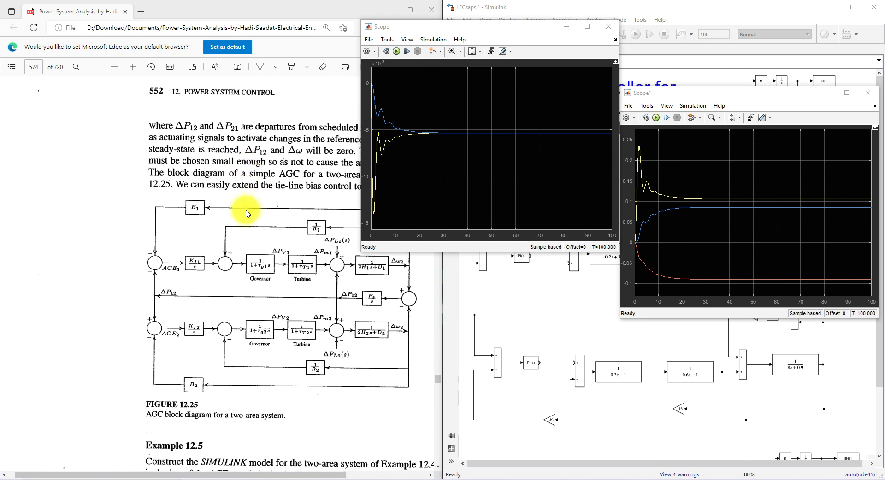
{"action": "left_click", "coordinate": [328, 102]}
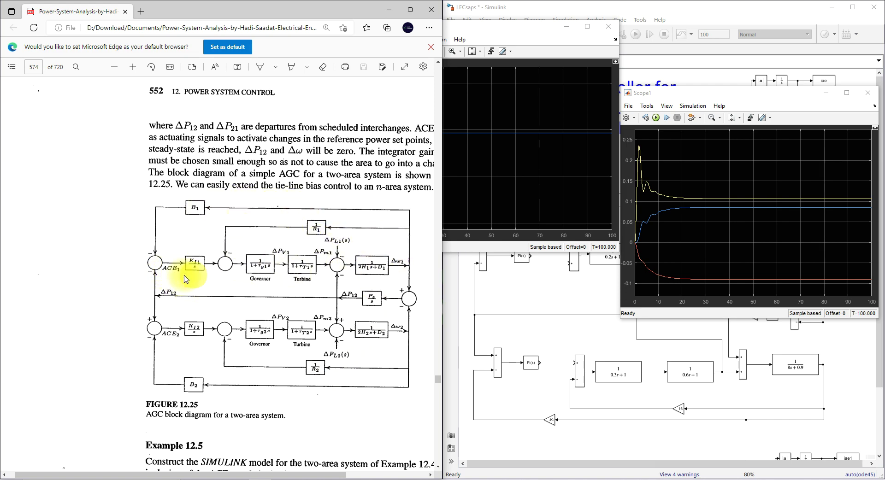
{"action": "scroll", "coordinate": [197, 274], "scroll_direction": "down", "scroll_amount": 10}
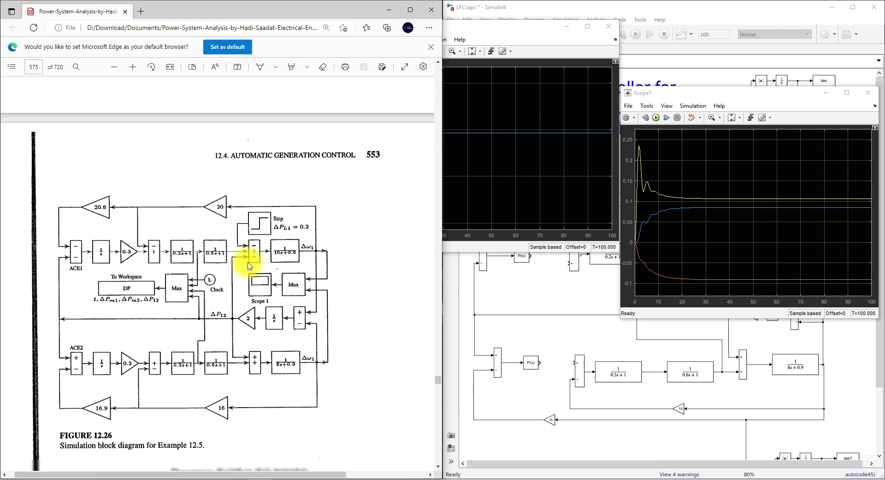
{"action": "scroll", "coordinate": [169, 275], "scroll_direction": "up", "scroll_amount": 2}
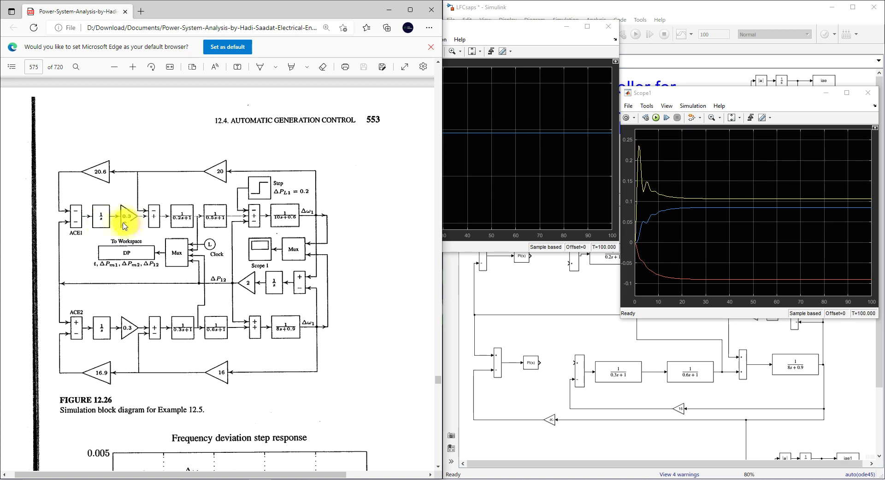
{"action": "left_click", "coordinate": [526, 271]}
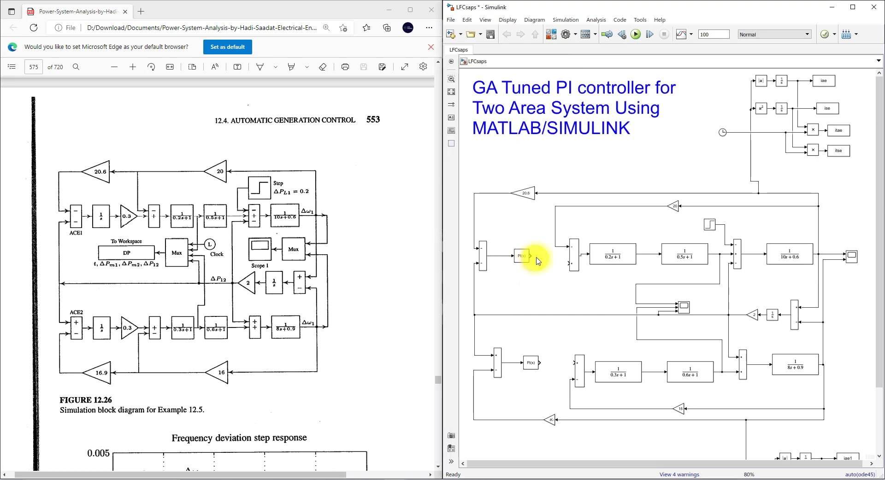
Reroute both controller output lines and make the upper controller integral-only with gain 0.5.
{"action": "left_click_drag", "start_coordinate": [545, 259], "coordinate": [572, 263]}
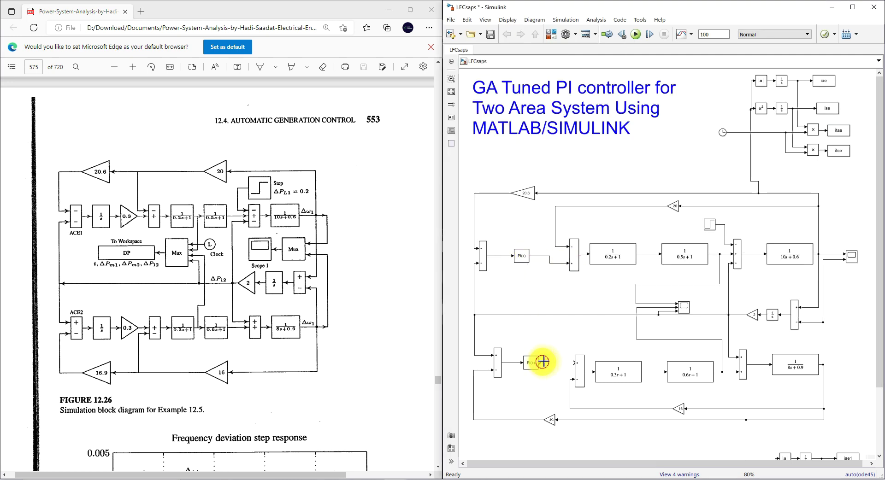
{"action": "left_click_drag", "start_coordinate": [543, 362], "coordinate": [574, 357]}
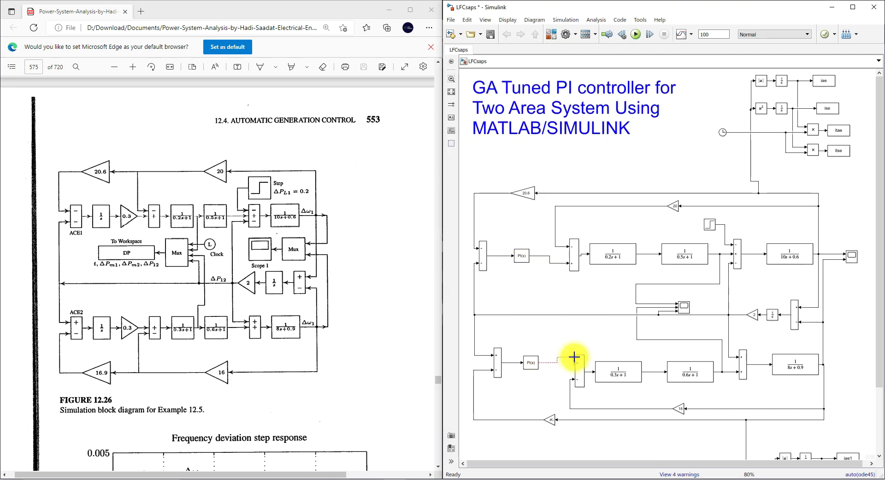
{"action": "double_click", "coordinate": [524, 257]}
{"action": "left_click", "coordinate": [574, 163]}
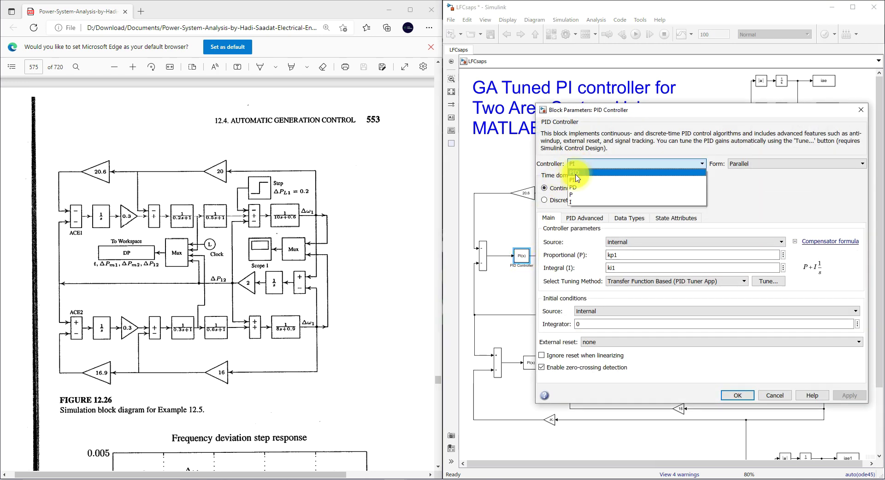
{"action": "left_click", "coordinate": [571, 201]}
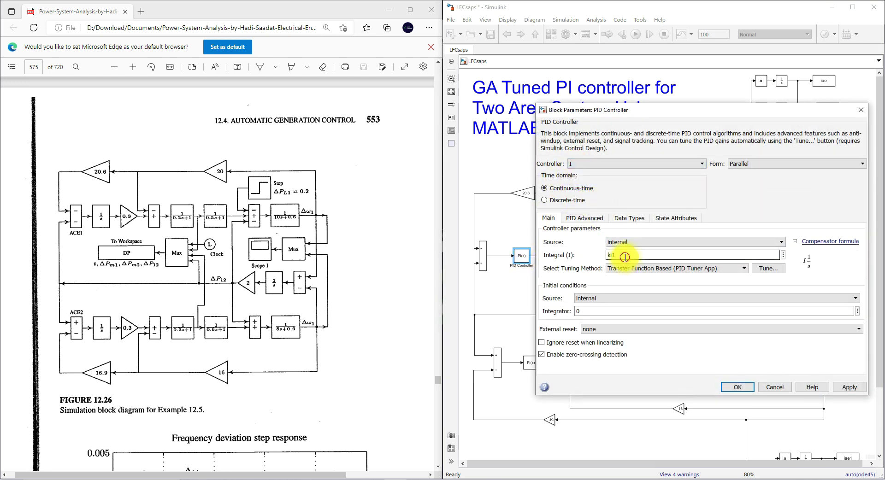
{"action": "left_click", "coordinate": [625, 257]}
{"action": "type", "text": "0.5"}
{"action": "key", "text": "Return"}
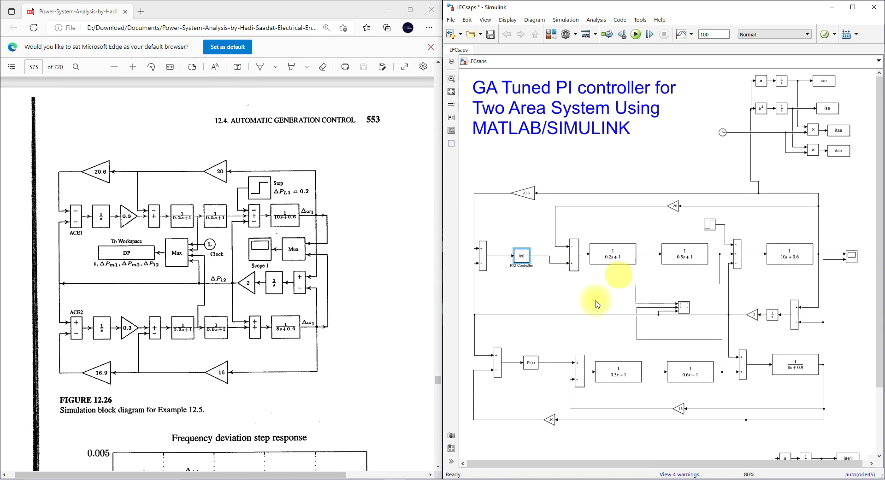
Make the lower controller integral-only, keeping its integral gain ki2.
{"action": "double_click", "coordinate": [531, 364]}
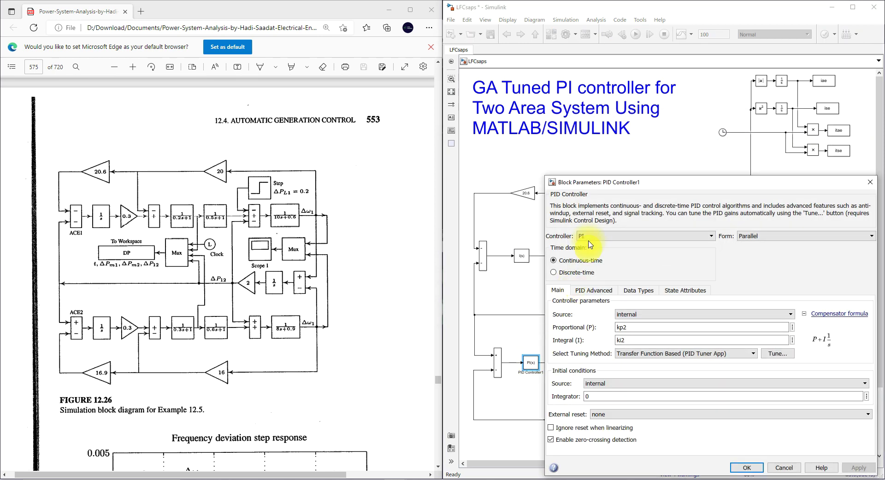
{"action": "left_click", "coordinate": [583, 236]}
{"action": "left_click", "coordinate": [589, 276]}
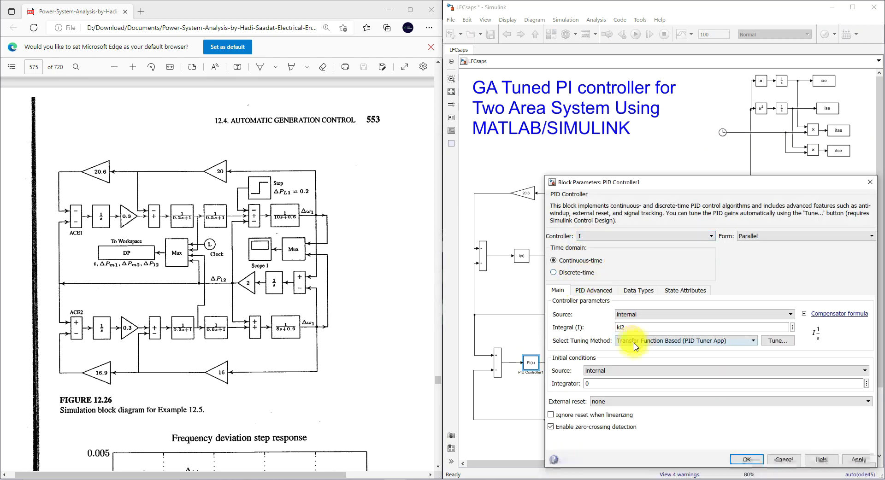
{"action": "double_click", "coordinate": [626, 325]}
{"action": "key", "text": "Return"}
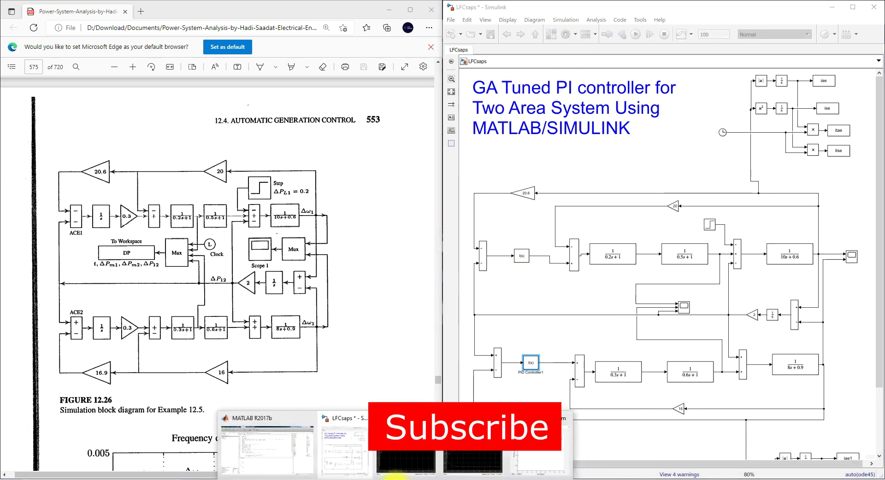
Rerun the simulation with integral control and compare the Scope plots against Figure 12.27.
{"action": "left_click", "coordinate": [401, 461]}
{"action": "left_click", "coordinate": [443, 465]}
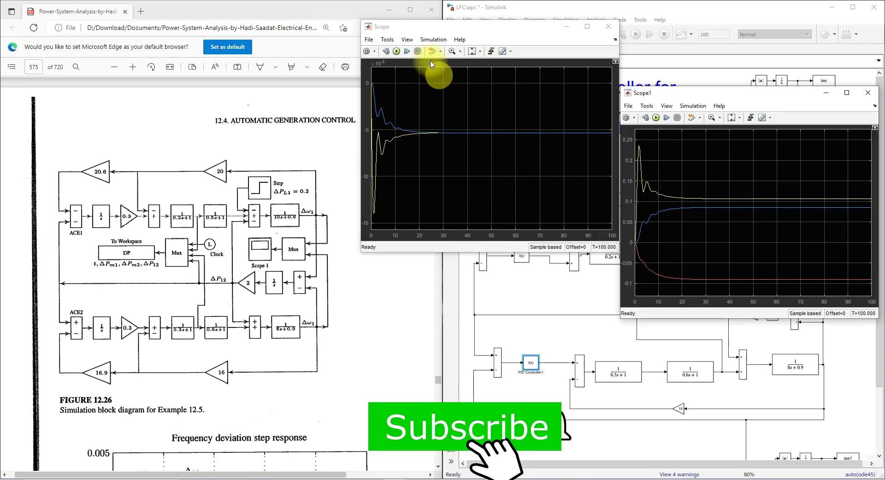
{"action": "left_click", "coordinate": [398, 51]}
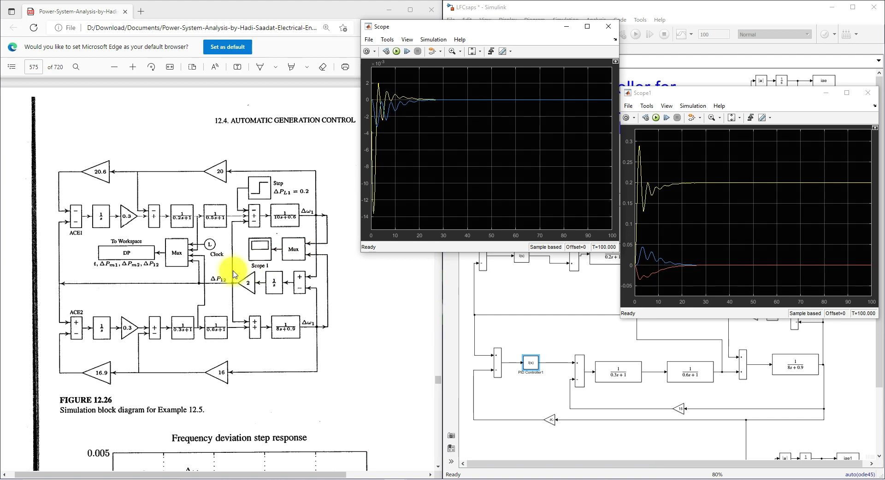
{"action": "scroll", "coordinate": [234, 274], "scroll_direction": "down", "scroll_amount": 10}
{"action": "scroll", "coordinate": [232, 269], "scroll_direction": "up", "scroll_amount": 7}
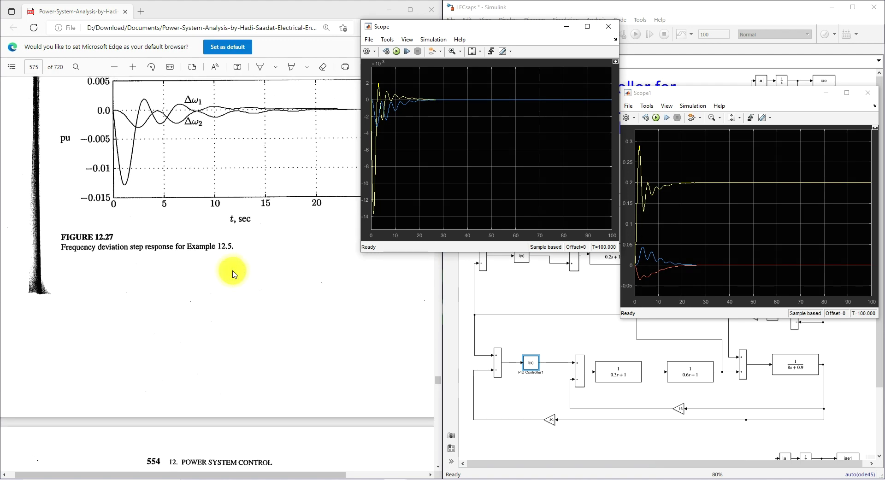
{"action": "scroll", "coordinate": [234, 274], "scroll_direction": "up", "scroll_amount": 2}
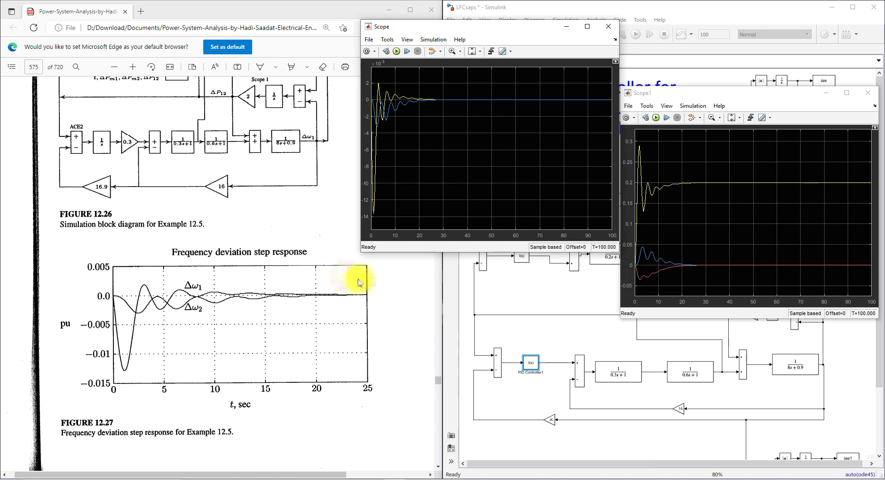
{"action": "left_click", "coordinate": [518, 262]}
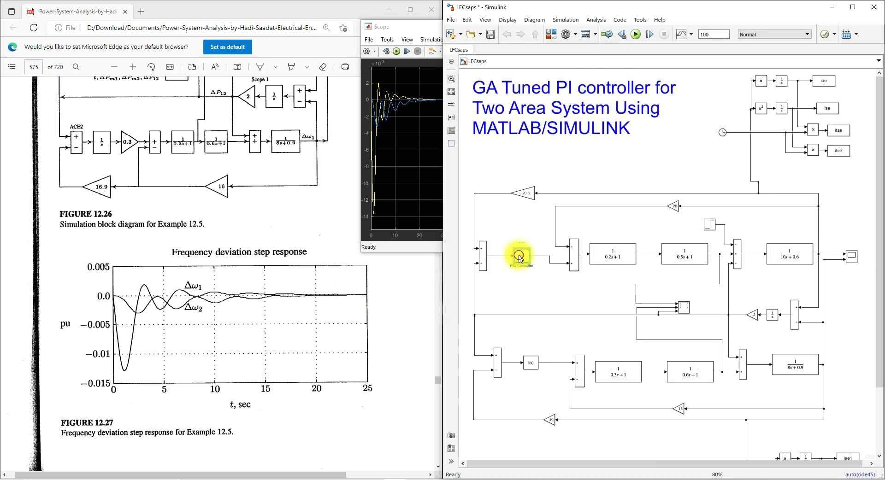
Switch the upper PID Controller back to PI control.
{"action": "double_click", "coordinate": [521, 259]}
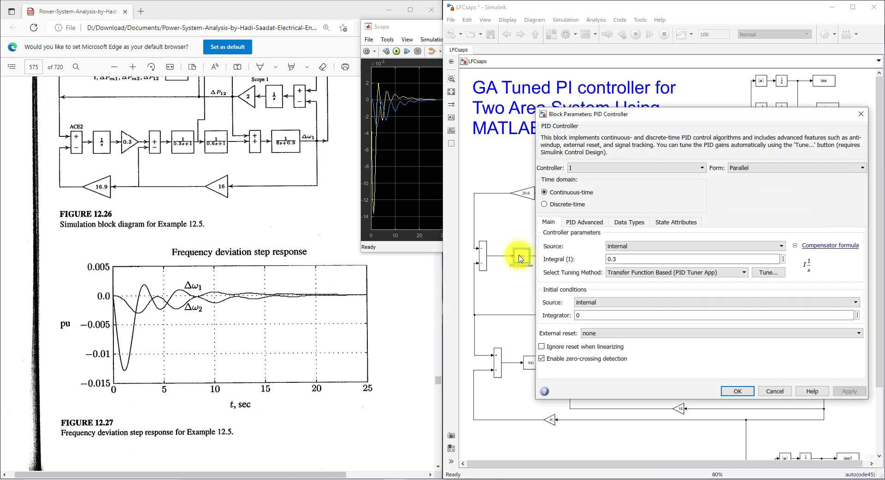
{"action": "left_click", "coordinate": [601, 172]}
{"action": "left_click", "coordinate": [590, 185]}
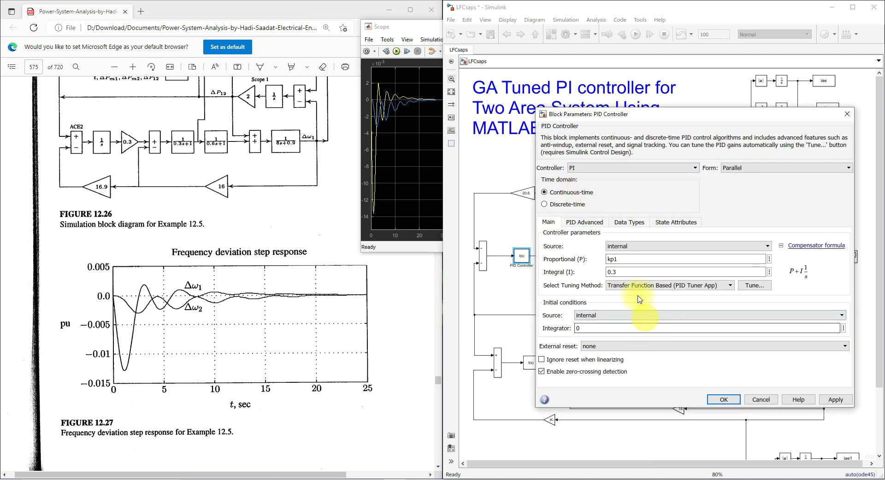
{"action": "left_click", "coordinate": [627, 272]}
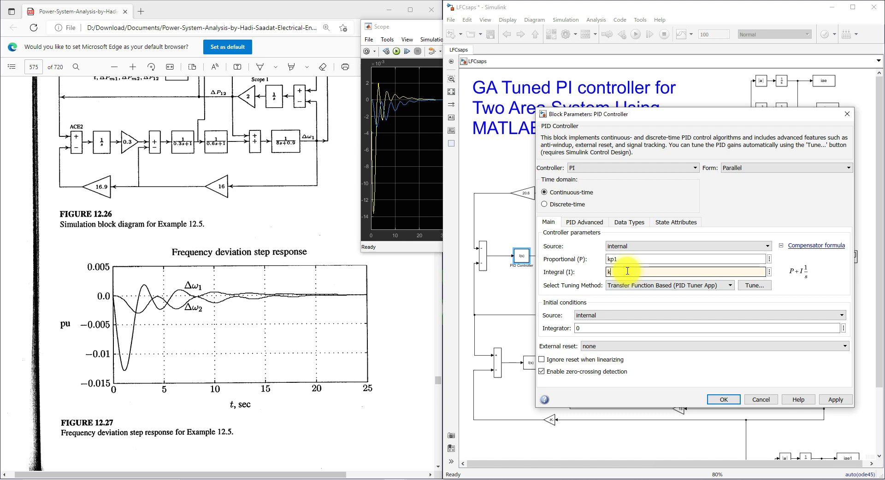
{"action": "left_click", "coordinate": [724, 399]}
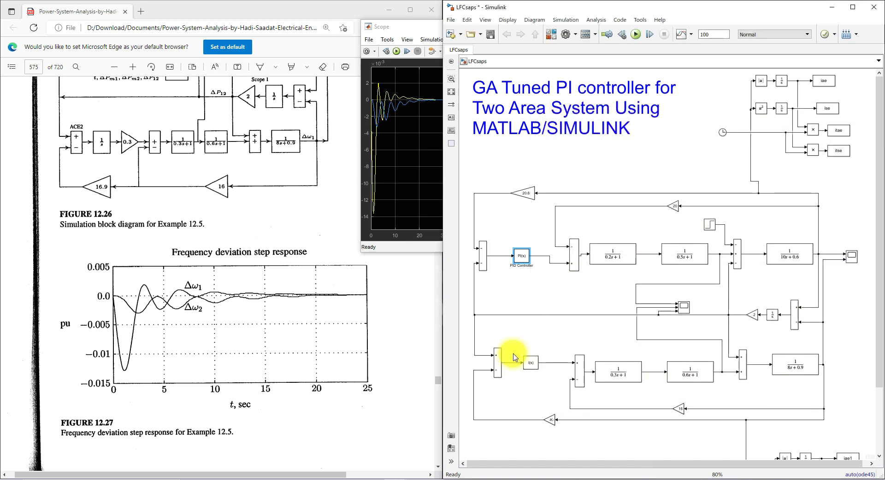
Switch PID Controller1 back to PI with gains kp2 and ki2.
{"action": "double_click", "coordinate": [534, 363]}
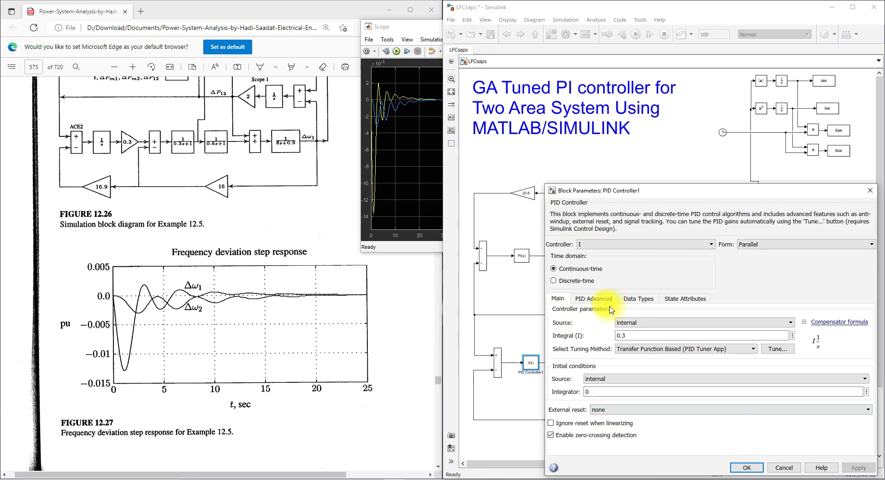
{"action": "left_click", "coordinate": [595, 245]}
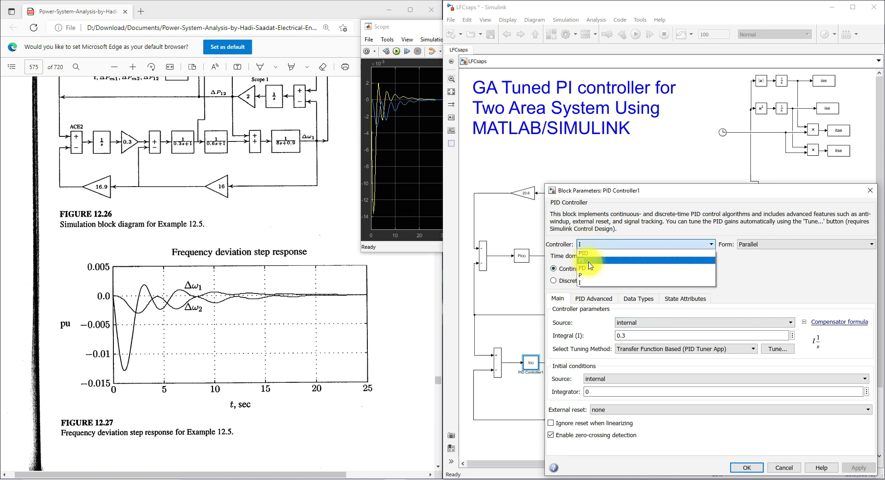
{"action": "left_click", "coordinate": [594, 260]}
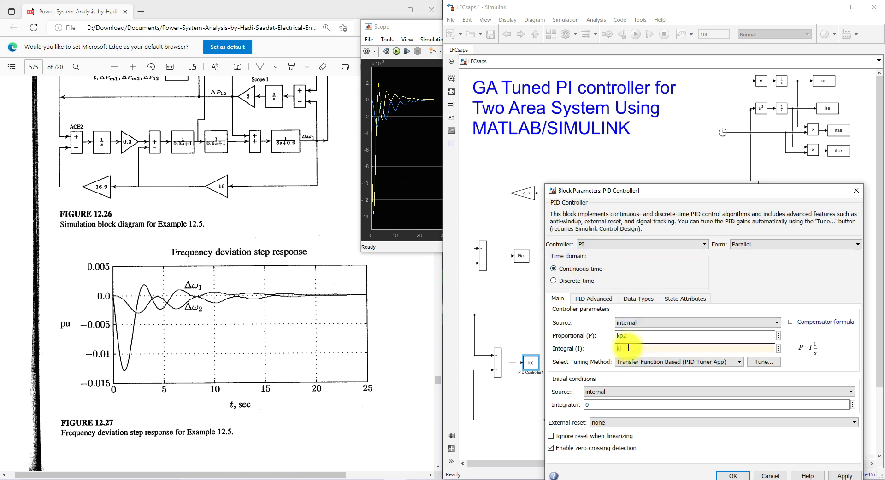
{"action": "left_click_drag", "start_coordinate": [648, 191], "coordinate": [632, 151]}
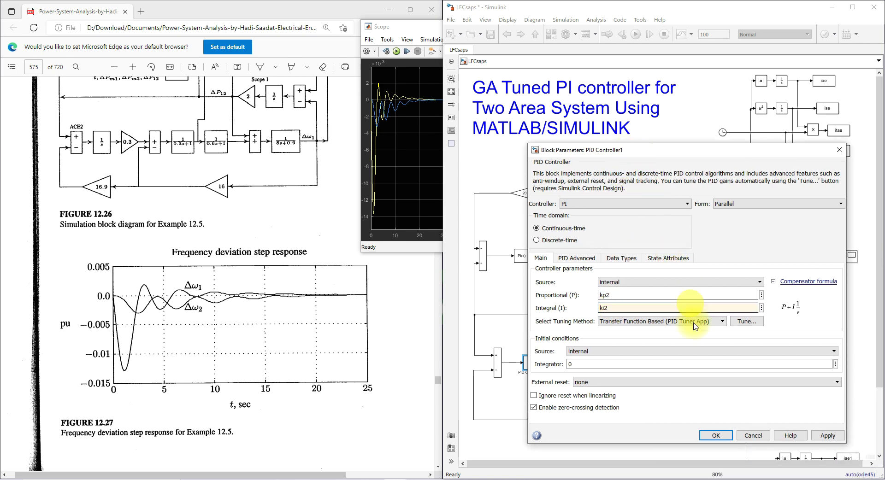
{"action": "left_click", "coordinate": [716, 436]}
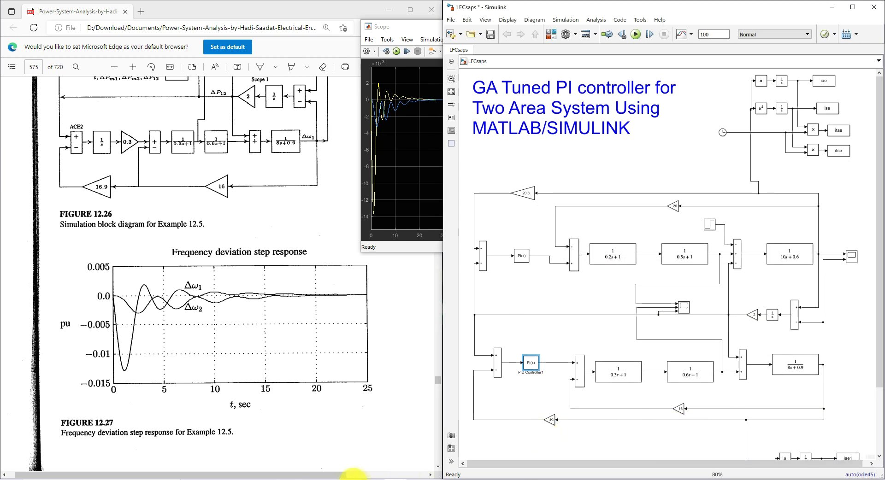
Switch to GA_1.m and highlight the GA options and ga call lines.
{"action": "left_click", "coordinate": [282, 450]}
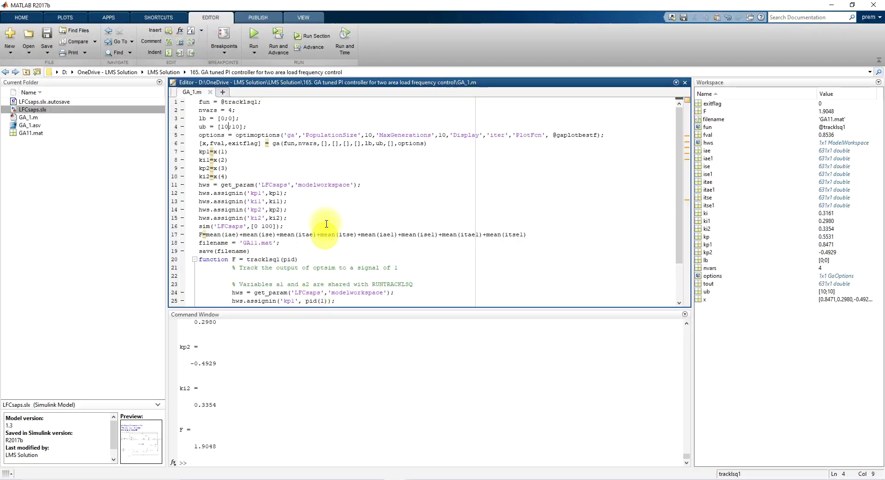
{"action": "left_click", "coordinate": [268, 110]}
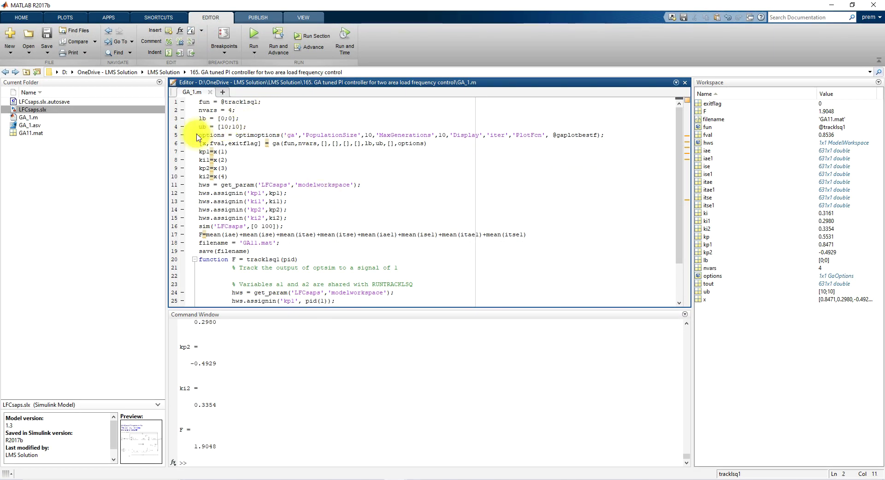
{"action": "left_click_drag", "start_coordinate": [222, 135], "coordinate": [593, 143]}
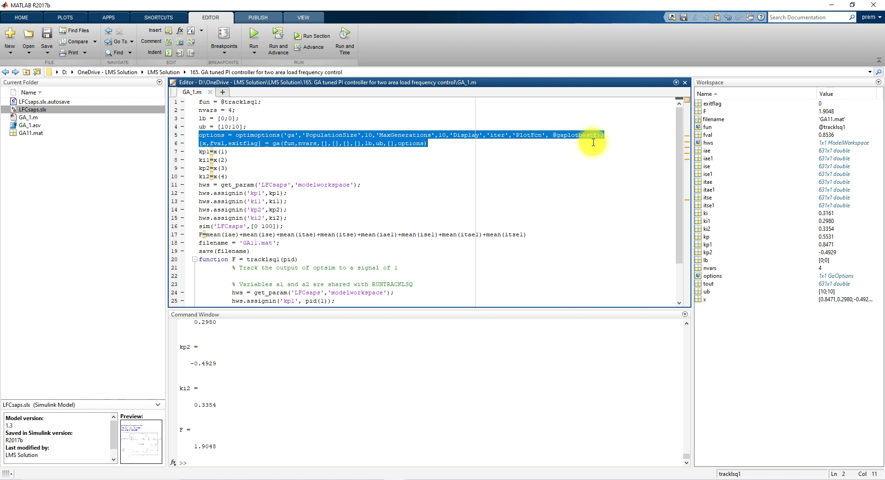
Highlight the tracklsq1 function body and its fitness formula on line 30.
{"action": "scroll", "coordinate": [398, 197], "scroll_direction": "down", "scroll_amount": 2}
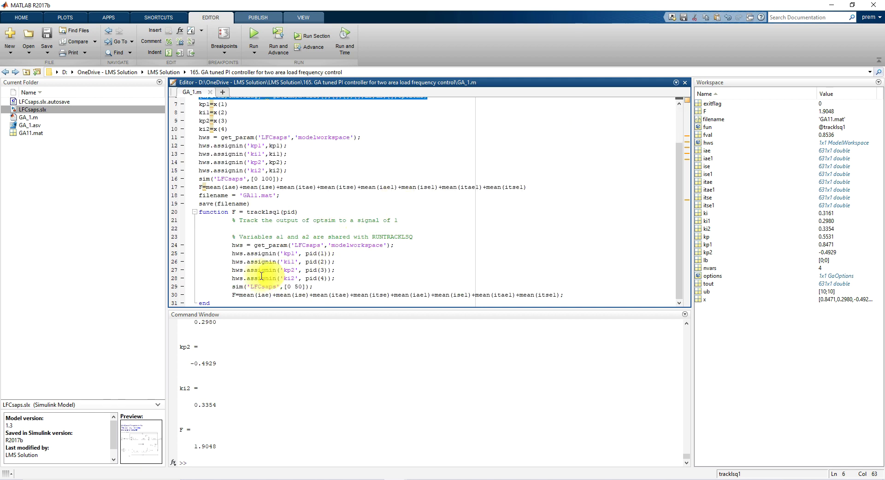
{"action": "left_click_drag", "start_coordinate": [209, 303], "coordinate": [181, 208]}
{"action": "left_click", "coordinate": [281, 295]}
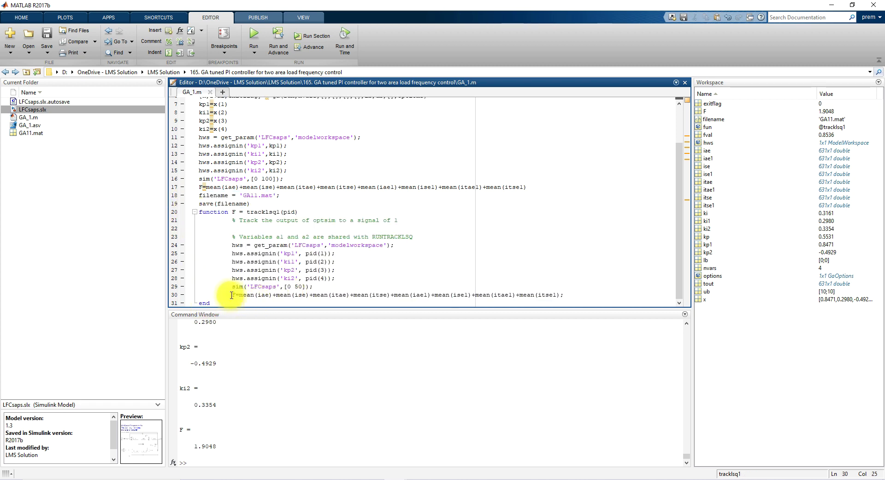
{"action": "left_click_drag", "start_coordinate": [231, 295], "coordinate": [576, 294]}
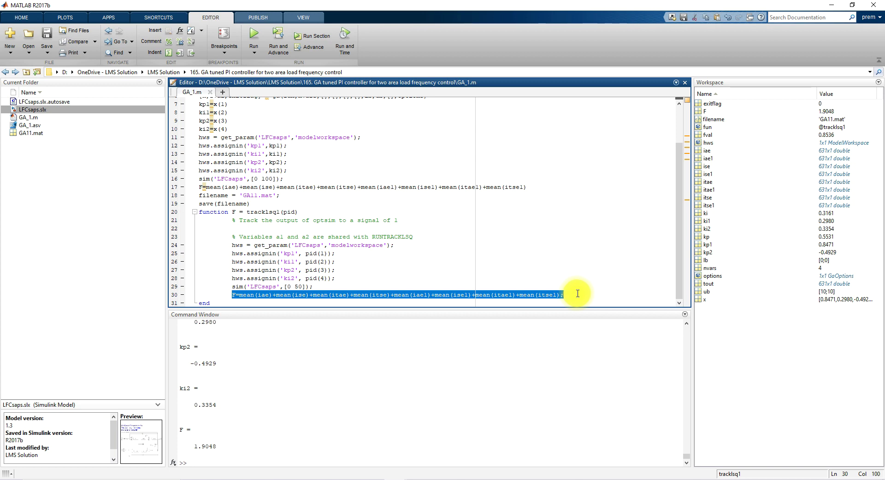
{"action": "left_click", "coordinate": [548, 295]}
{"action": "scroll", "coordinate": [386, 249], "scroll_direction": "up", "scroll_amount": 2}
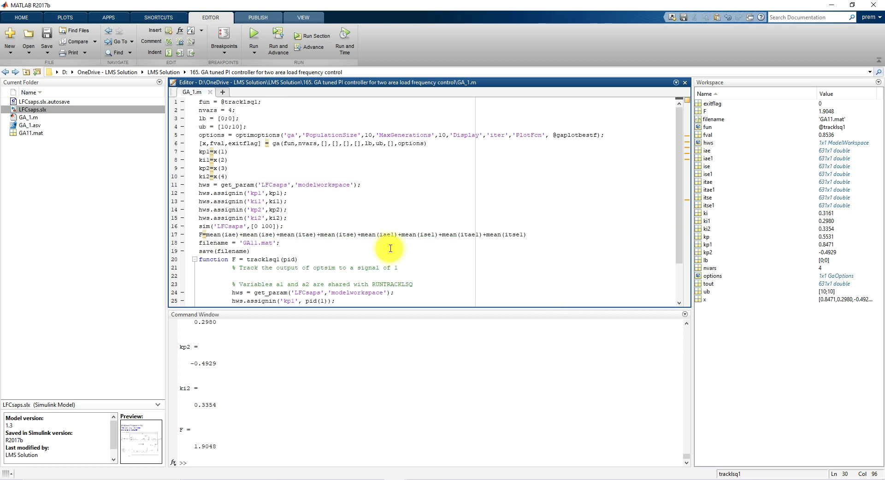
{"action": "scroll", "coordinate": [373, 260], "scroll_direction": "down", "scroll_amount": 2}
{"action": "scroll", "coordinate": [324, 273], "scroll_direction": "up", "scroll_amount": 2}
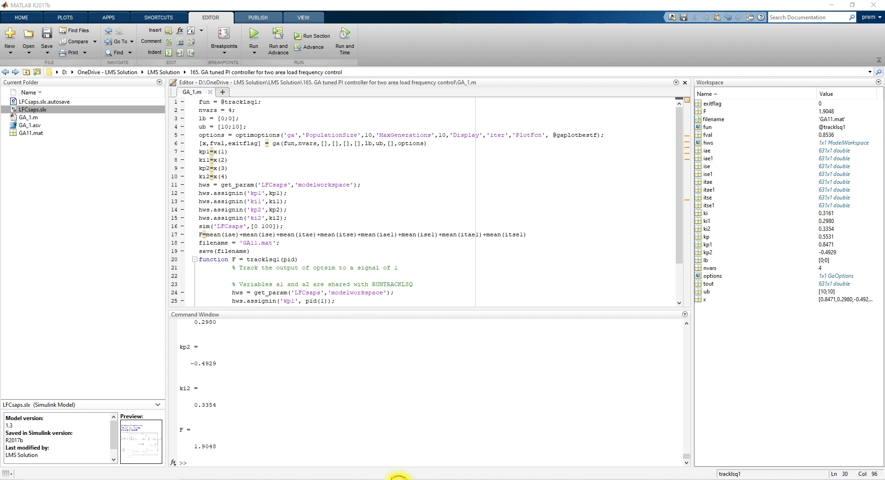
{"action": "mouse_move", "coordinate": [356, 469]}
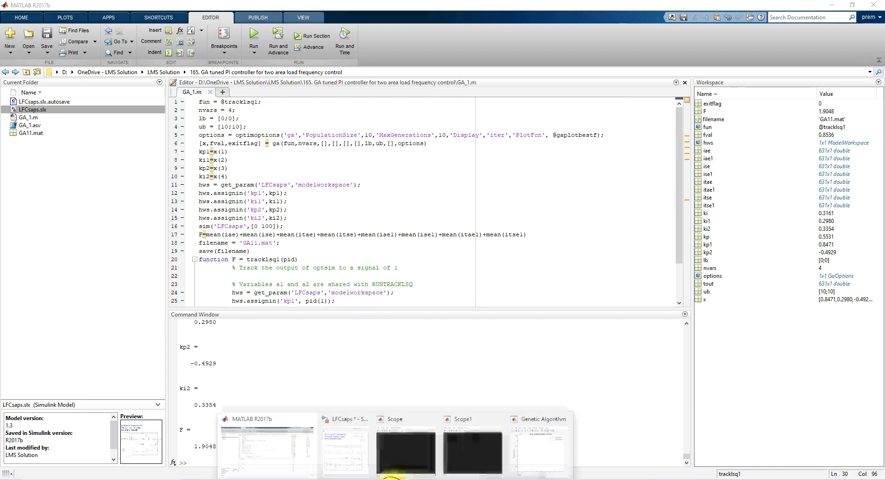
Run GA_1.m, watching Scope, Scope1 and the Genetic Algorithm figure until tuning ends with F = 1.8838.
{"action": "left_click", "coordinate": [350, 443]}
{"action": "left_click", "coordinate": [254, 36]}
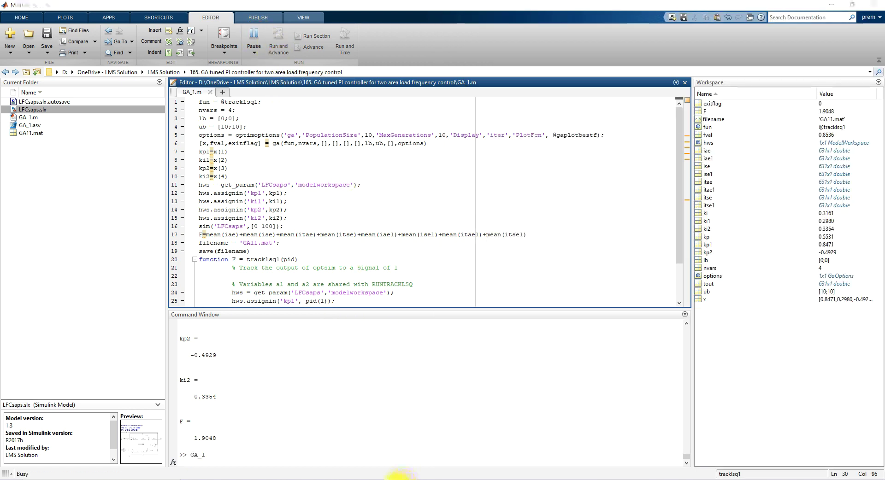
{"action": "left_click", "coordinate": [387, 469]}
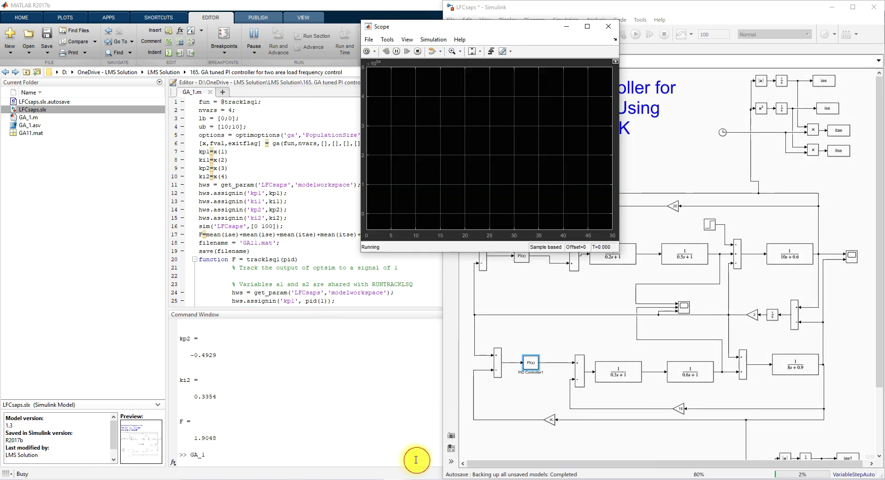
{"action": "left_click", "coordinate": [459, 450]}
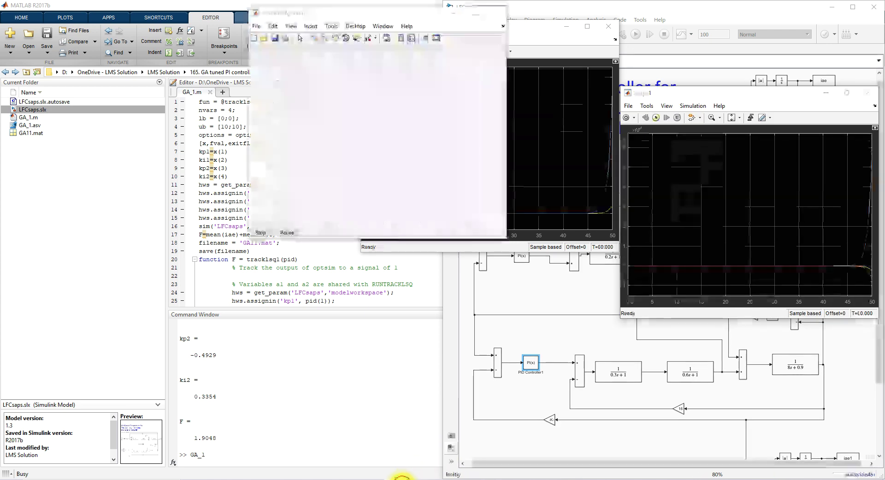
{"action": "left_click", "coordinate": [571, 440]}
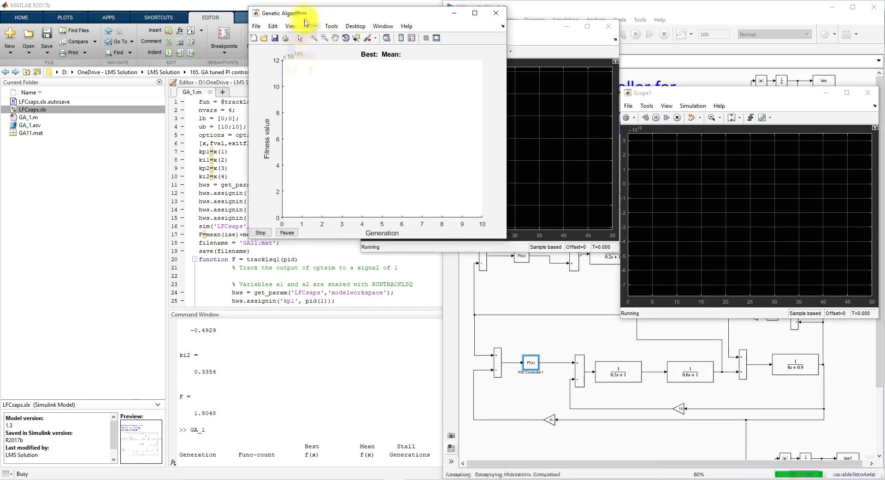
{"action": "left_click_drag", "start_coordinate": [299, 15], "coordinate": [161, 75]}
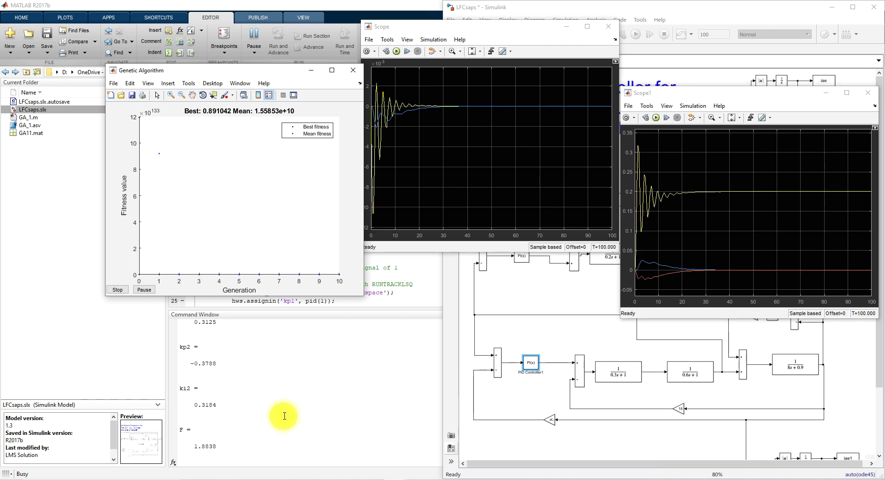
{"action": "left_click", "coordinate": [286, 405]}
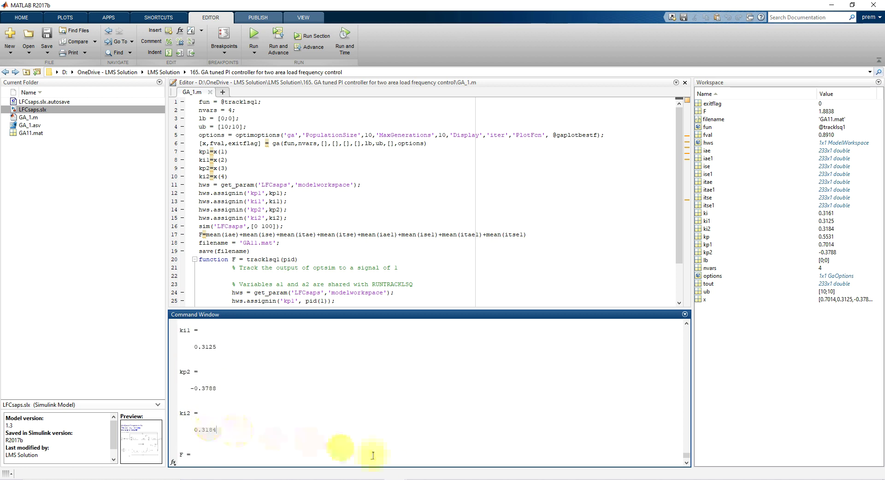
Bring the LFCsaps model, Scope and Scope1 plot windows to the front.
{"action": "left_click", "coordinate": [395, 479]}
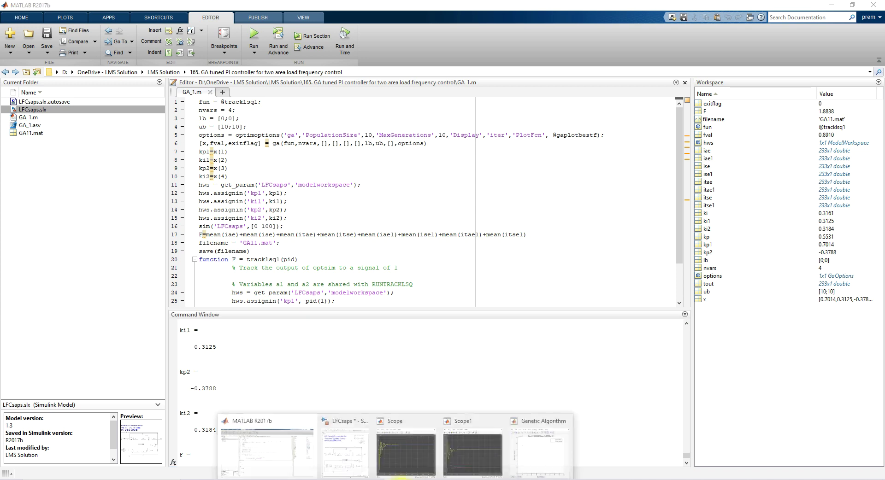
{"action": "left_click", "coordinate": [354, 454]}
{"action": "left_click", "coordinate": [387, 475]}
{"action": "left_click", "coordinate": [397, 454]}
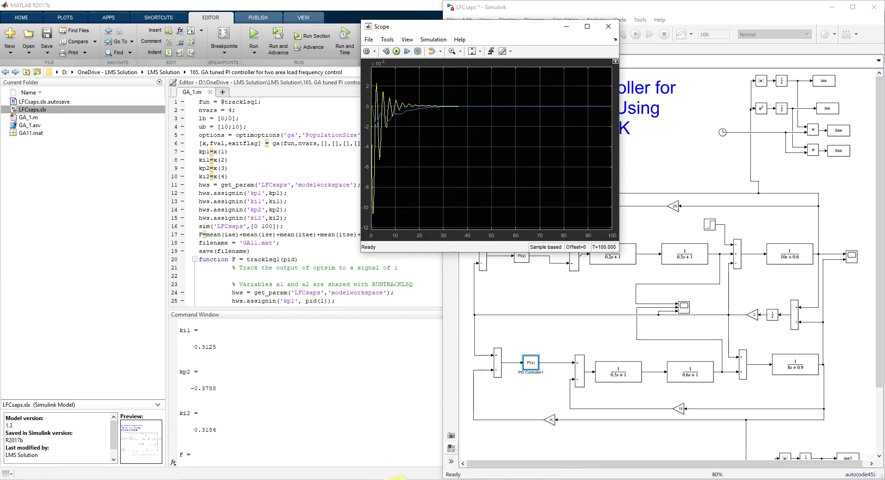
{"action": "mouse_move", "coordinate": [397, 478]}
{"action": "left_click", "coordinate": [474, 447]}
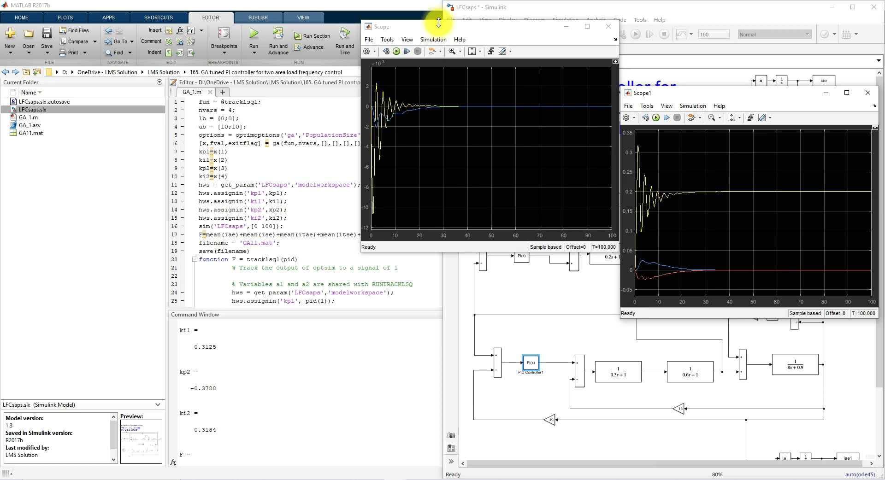
Resize and move Scope and Scope1 to sit side by side, then return to the MATLAB desktop.
{"action": "left_click_drag", "start_coordinate": [438, 22], "coordinate": [340, 48]}
{"action": "left_click_drag", "start_coordinate": [405, 56], "coordinate": [307, 63]}
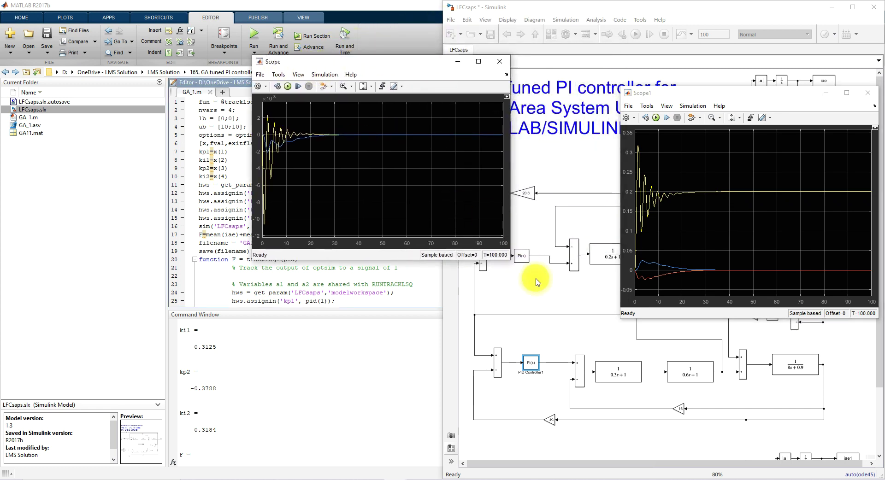
{"action": "left_click_drag", "start_coordinate": [509, 260], "coordinate": [531, 308]}
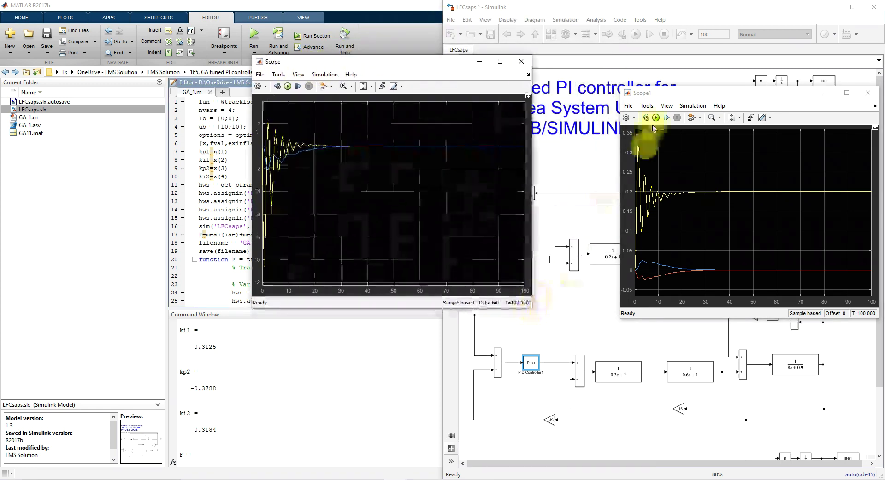
{"action": "left_click_drag", "start_coordinate": [652, 91], "coordinate": [606, 74]}
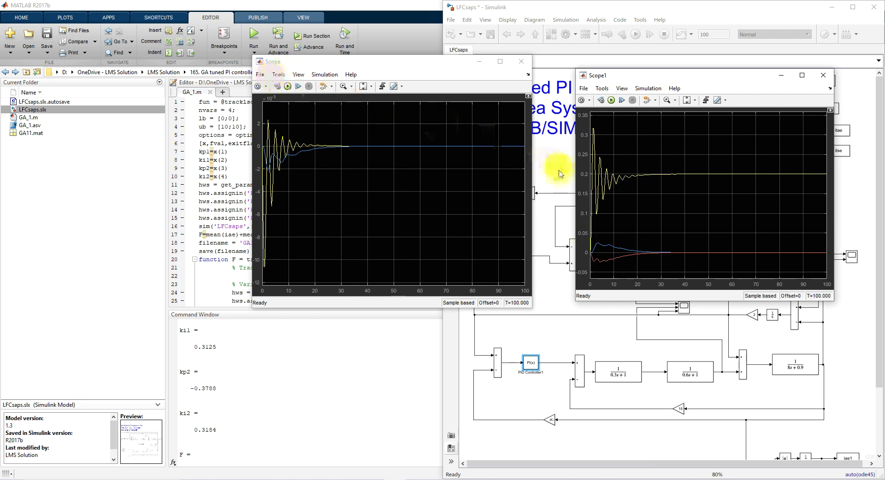
{"action": "left_click", "coordinate": [332, 361]}
Bring LFCsaps and the Scope plot forward, placing Scope down-left beside the model diagram.
{"action": "mouse_move", "coordinate": [389, 471]}
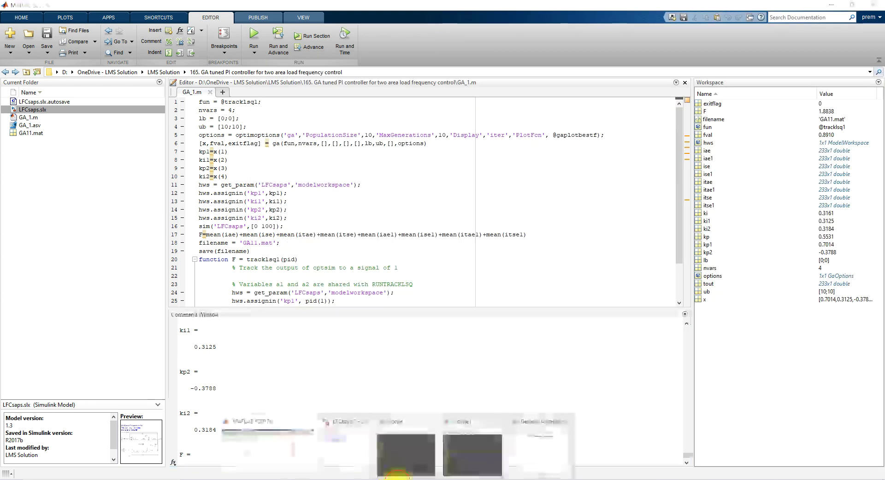
{"action": "left_click", "coordinate": [359, 443]}
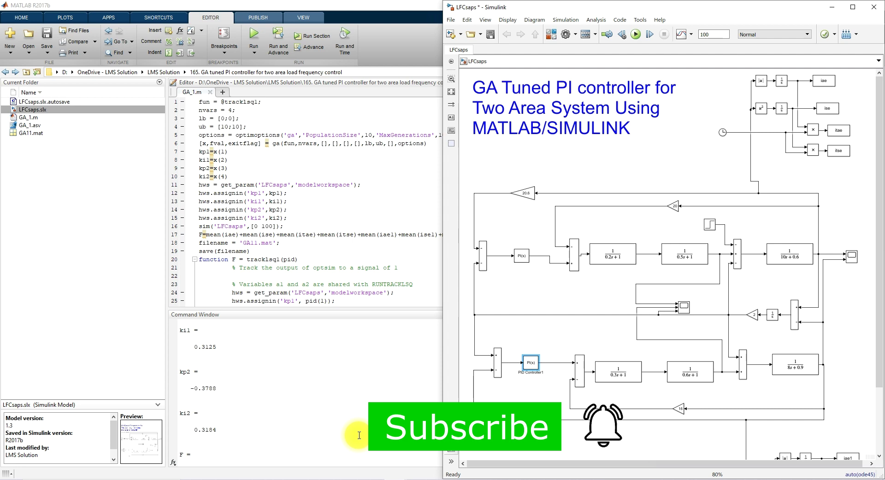
{"action": "left_click", "coordinate": [396, 477]}
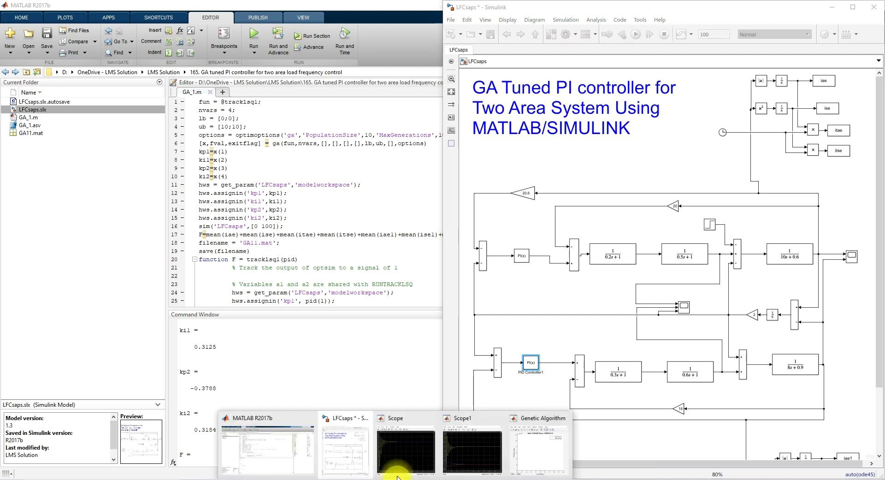
{"action": "left_click", "coordinate": [399, 456]}
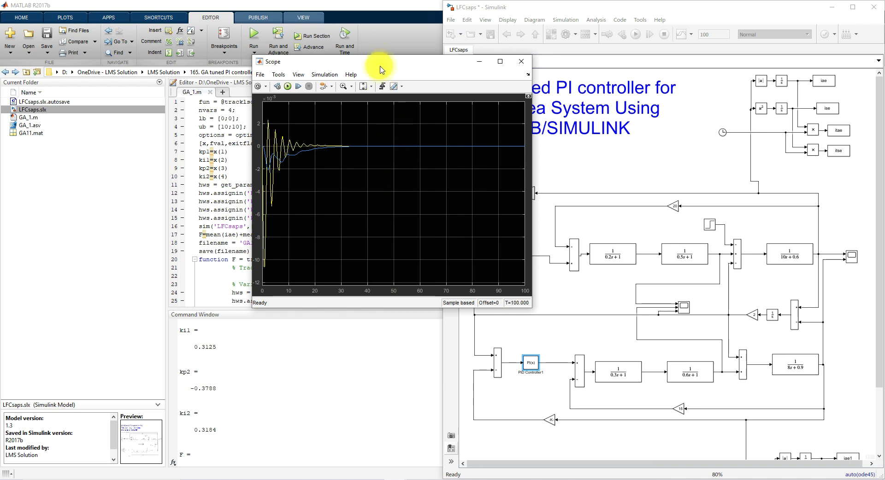
{"action": "left_click_drag", "start_coordinate": [381, 69], "coordinate": [297, 139]}
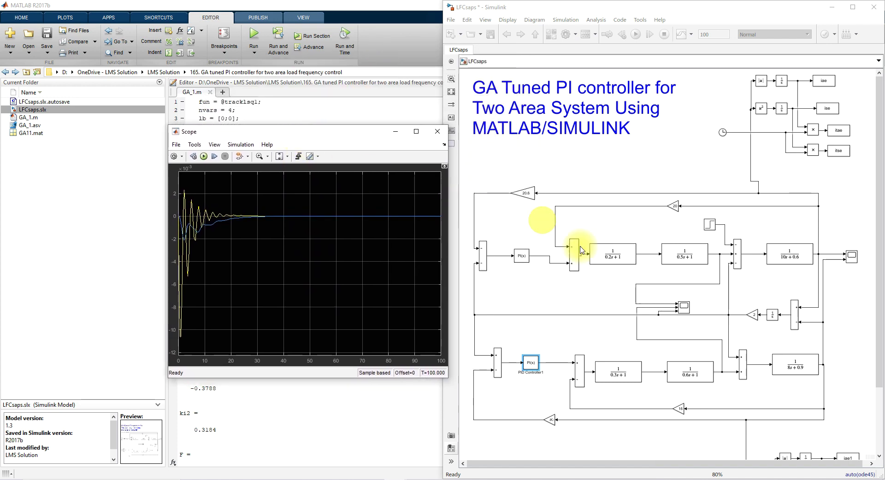